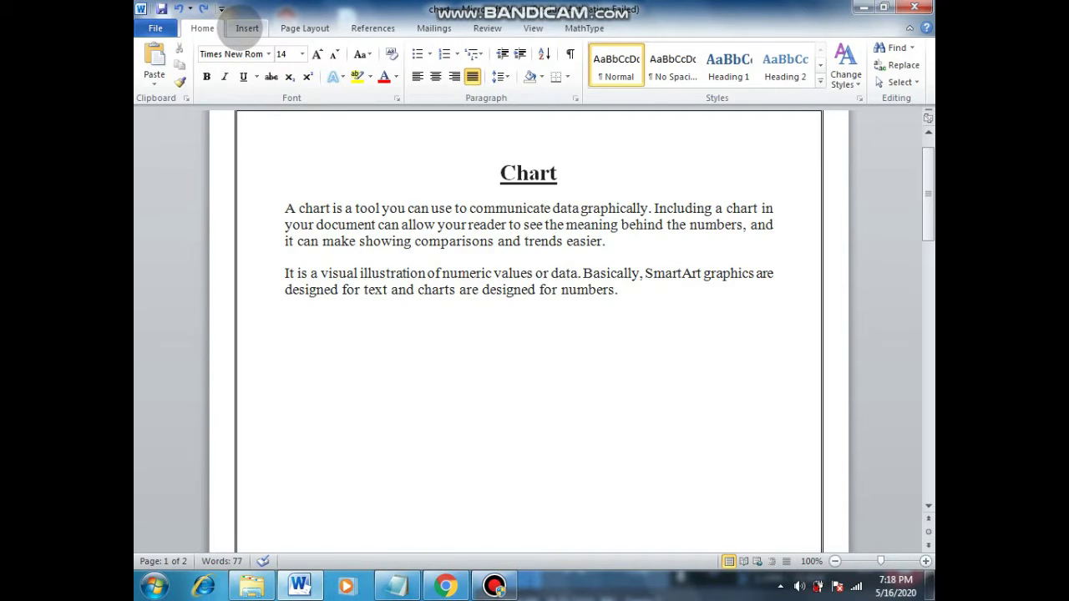
Step: Insert a Clustered Column chart after comparing the Line, Bar and Area chart types
{"action": "left_click", "coordinate": [246, 28]}
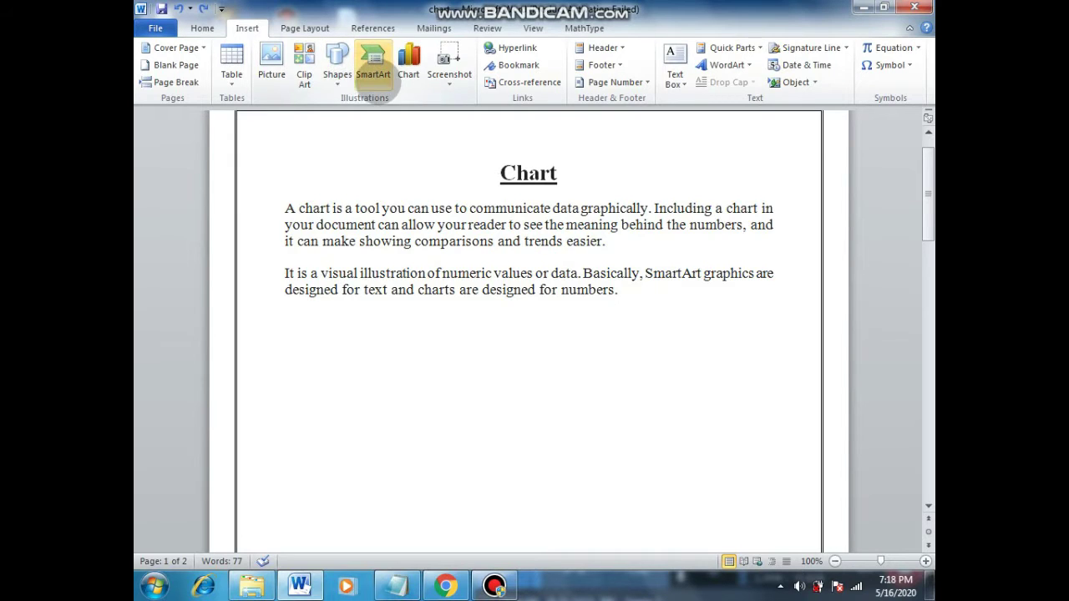
{"action": "left_click", "coordinate": [408, 77]}
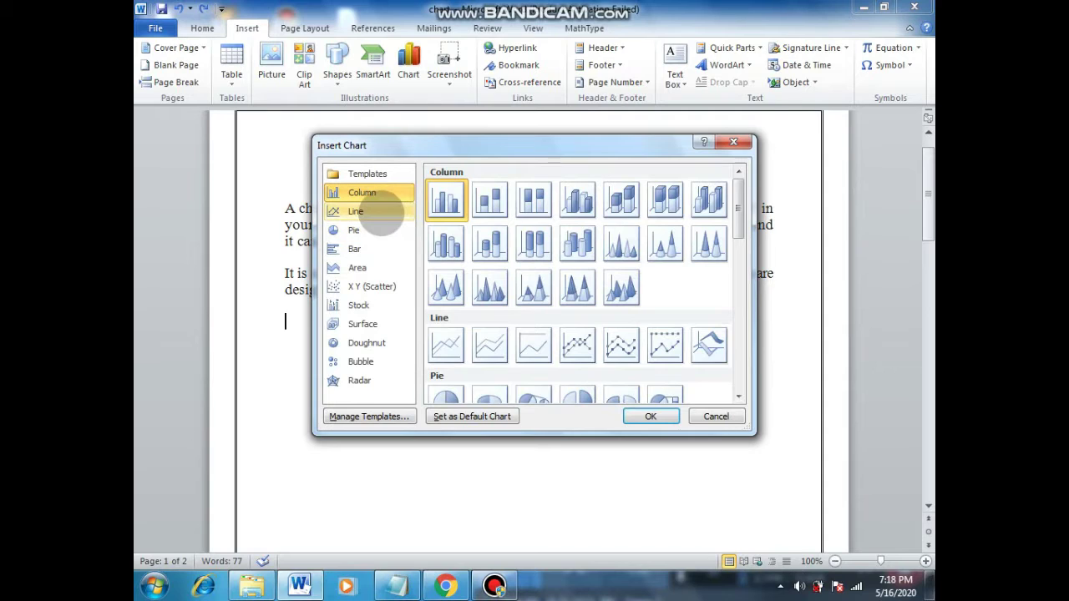
{"action": "left_click", "coordinate": [375, 193]}
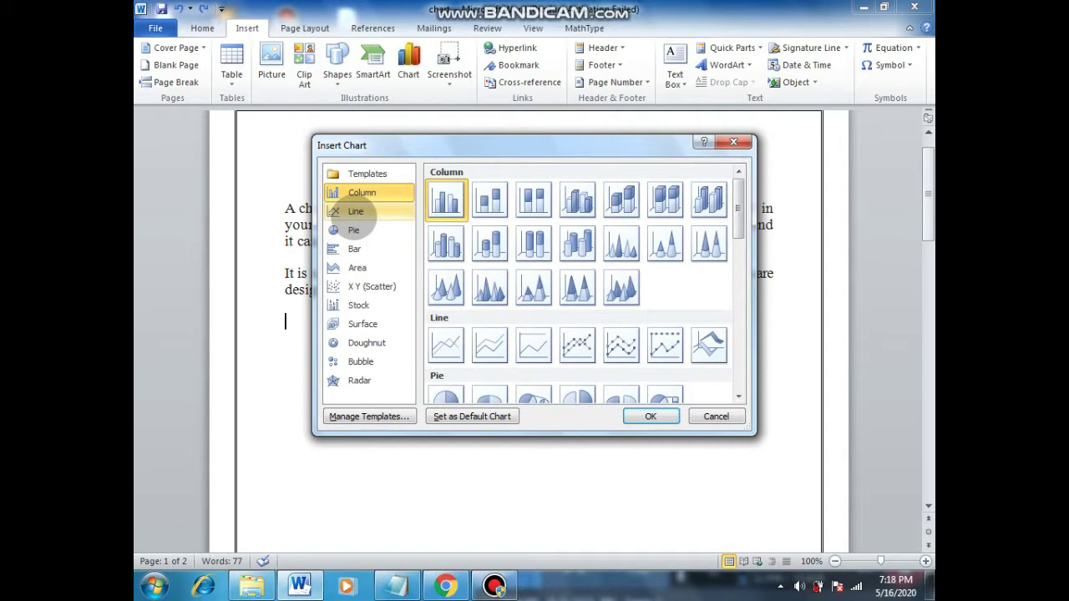
{"action": "left_click", "coordinate": [357, 213]}
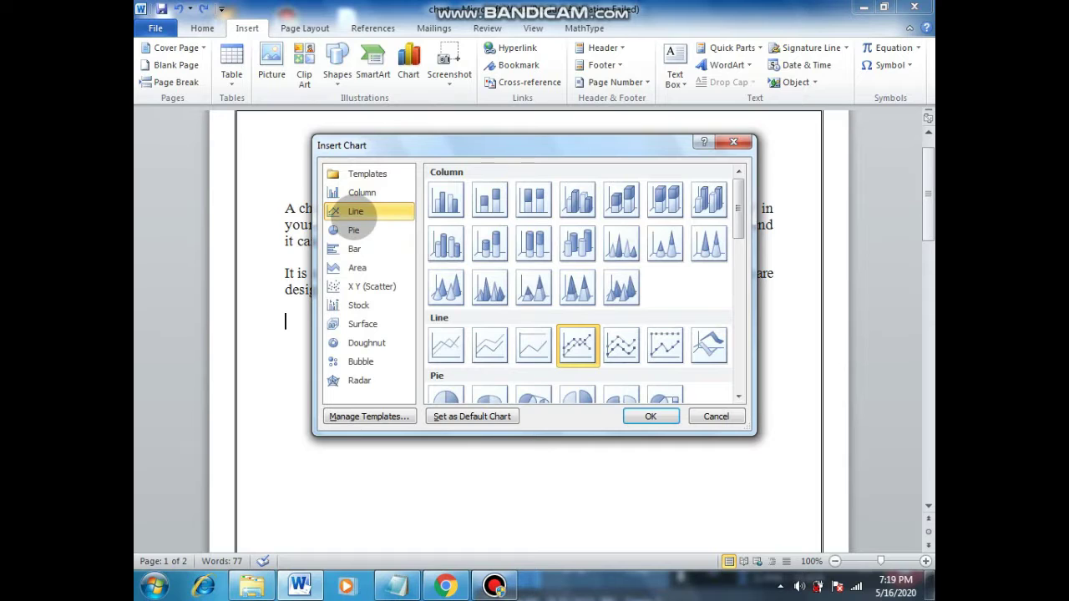
{"action": "left_click", "coordinate": [373, 249]}
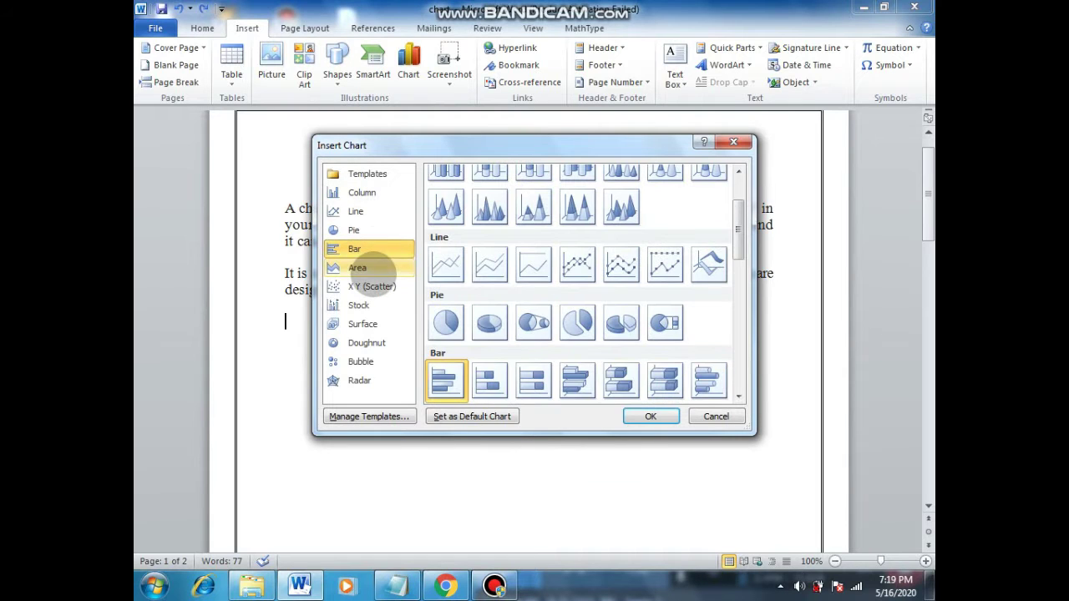
{"action": "left_click", "coordinate": [373, 267]}
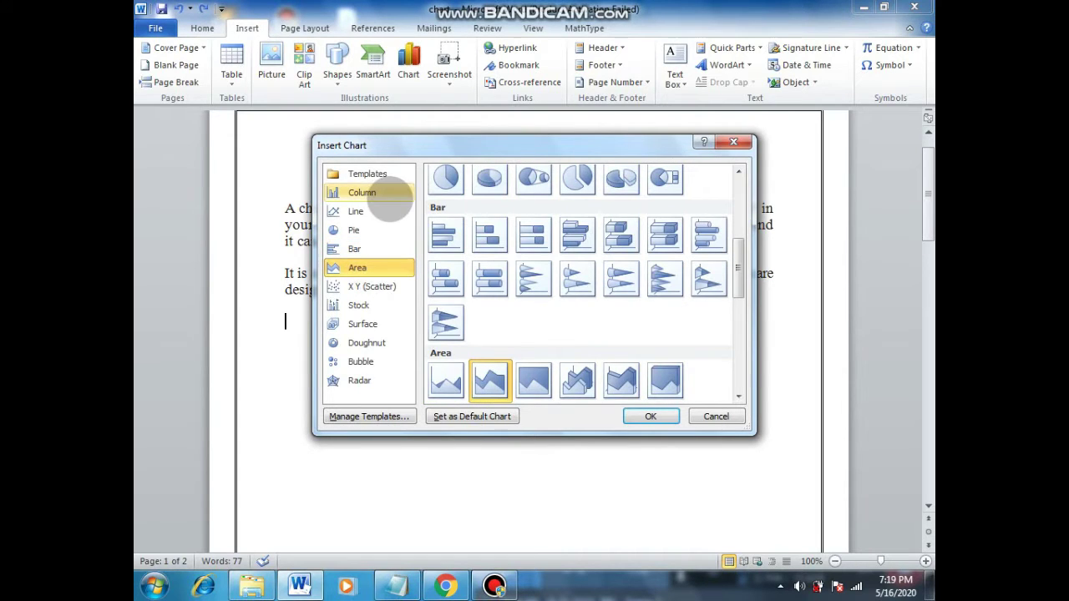
{"action": "left_click", "coordinate": [389, 197]}
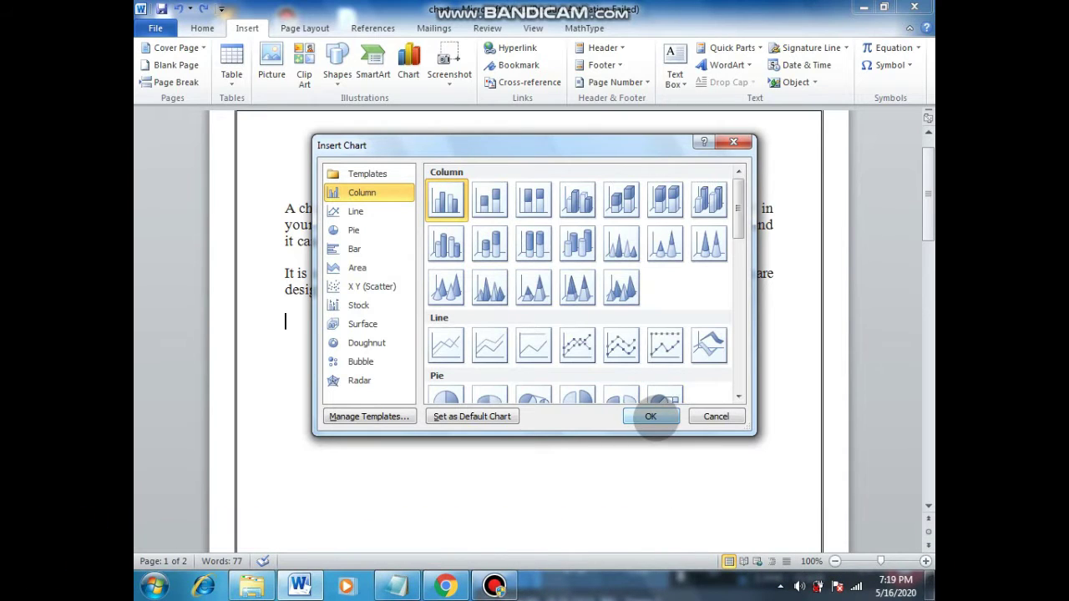
{"action": "left_click", "coordinate": [653, 416]}
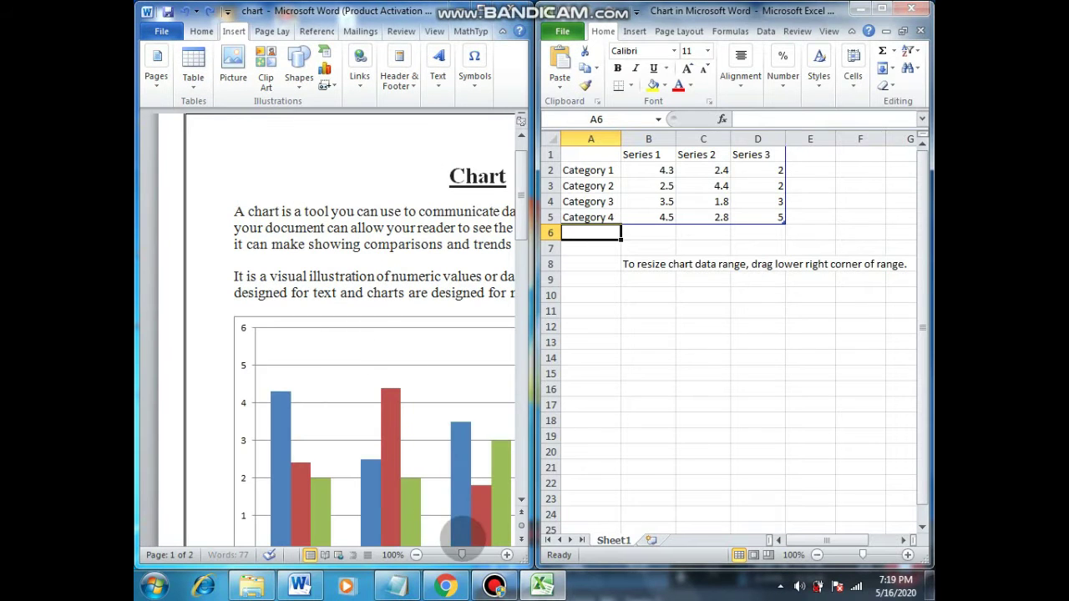
Step: Zoom out the Word page so the new chart sits beside Excel's sample data
{"action": "left_click_drag", "start_coordinate": [462, 554], "coordinate": [451, 555]}
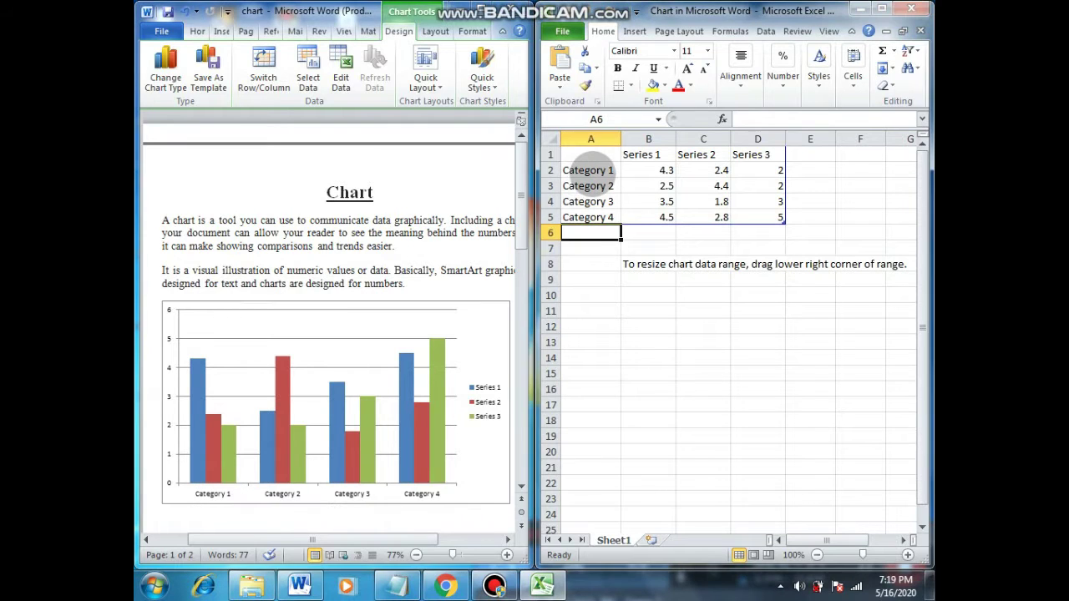
Step: Relabel Category 1 and Category 2 as Chemistry and Physics
{"action": "left_click", "coordinate": [592, 167]}
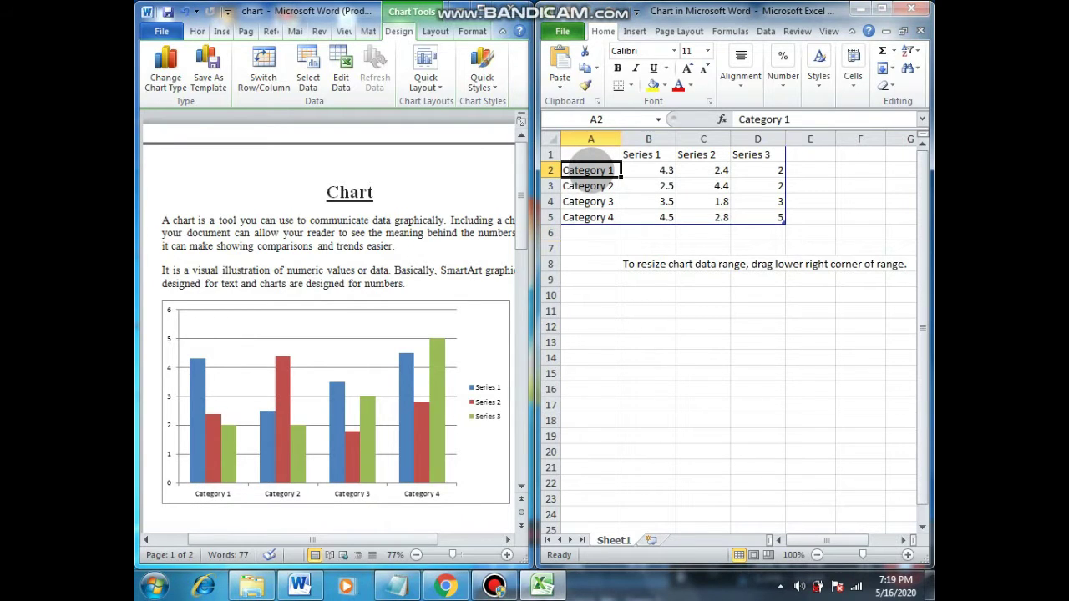
{"action": "key", "text": "BackSpace"}
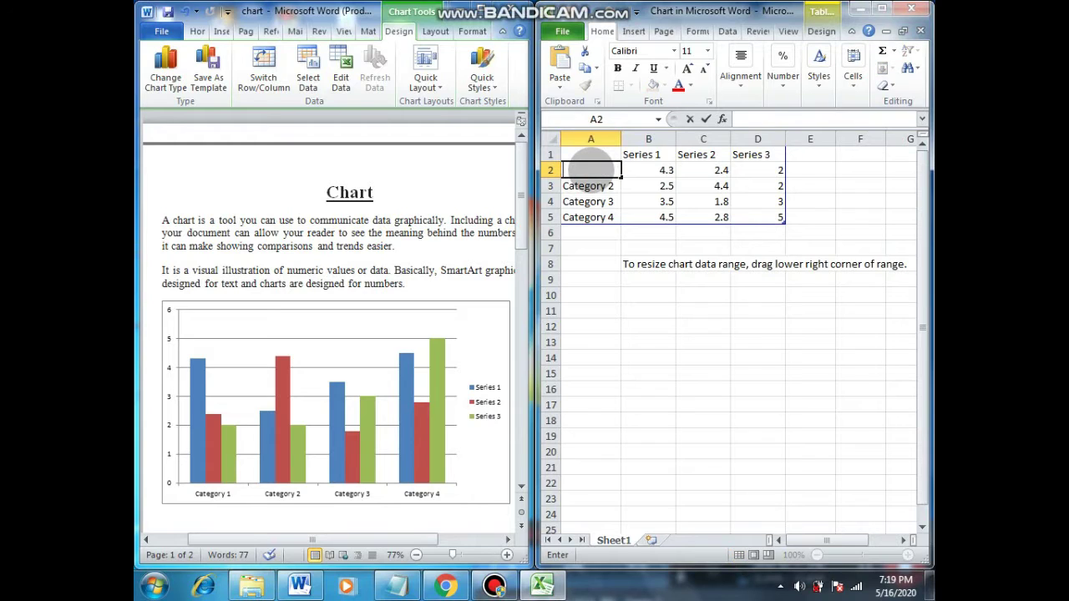
{"action": "type", "text": "Chemistry"}
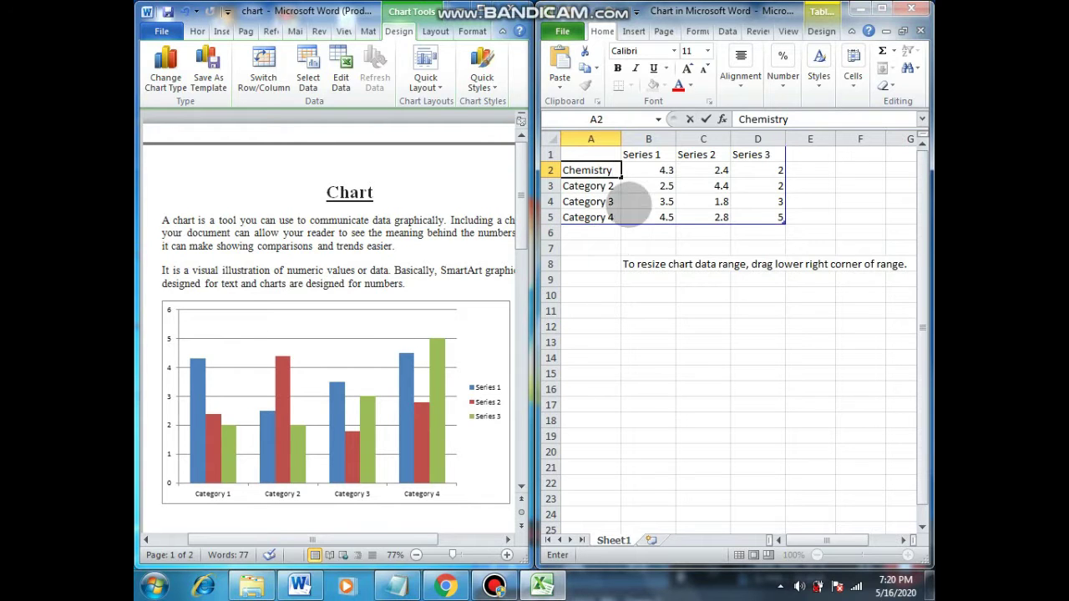
{"action": "left_click", "coordinate": [597, 201]}
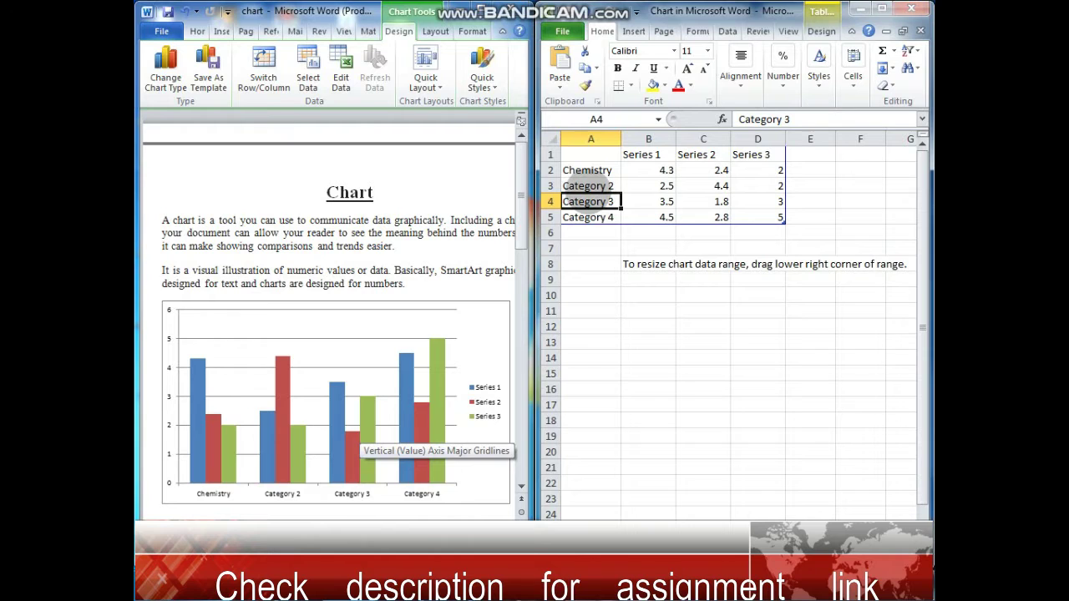
{"action": "left_click", "coordinate": [590, 185]}
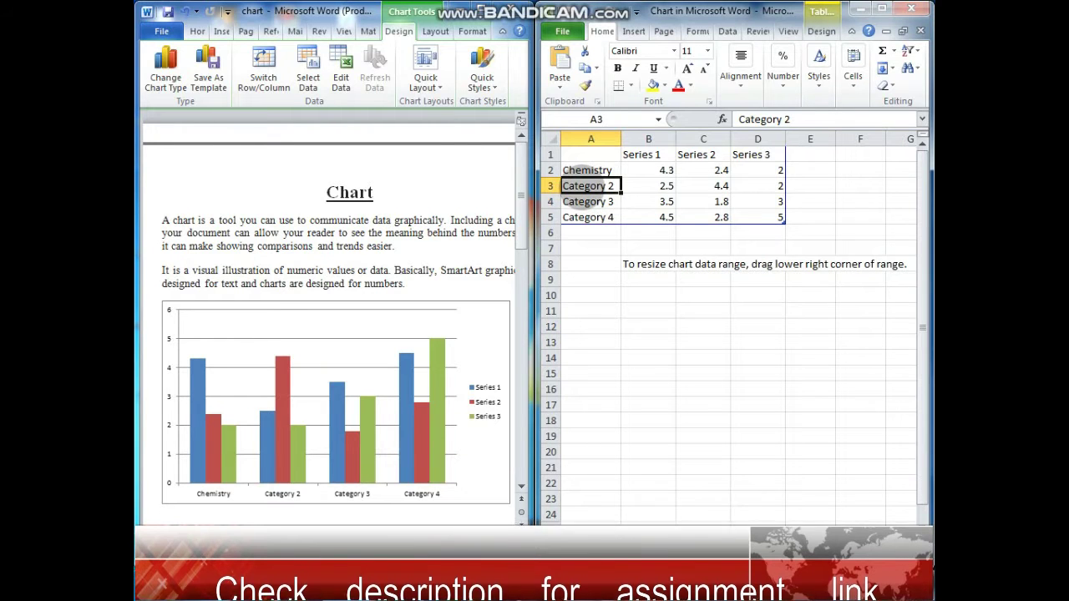
{"action": "key", "text": "BackSpace"}
{"action": "type", "text": "Phy"}
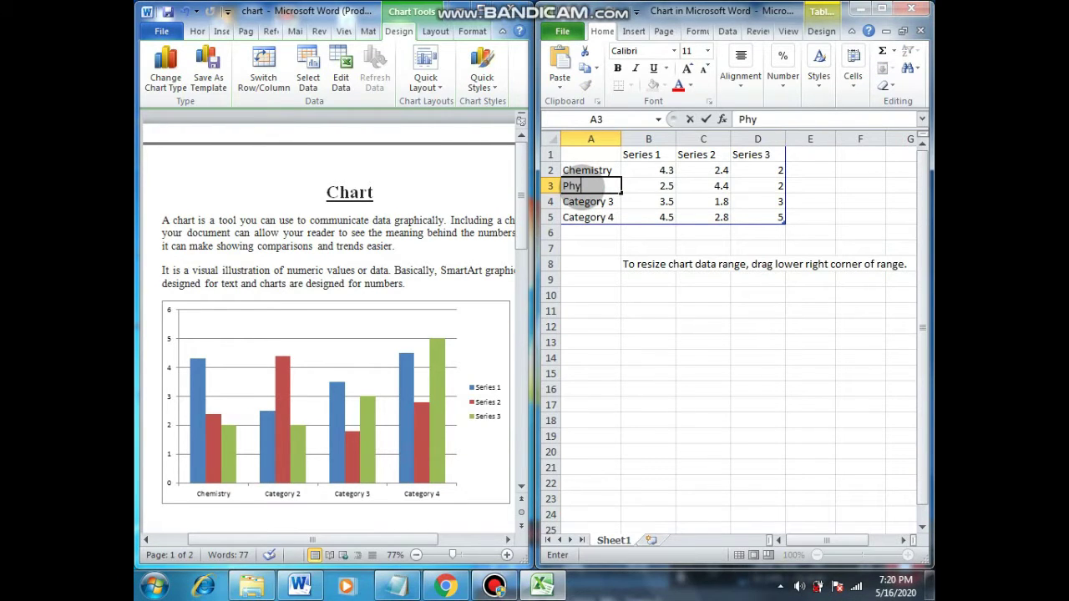
{"action": "type", "text": "sics"}
{"action": "left_click", "coordinate": [589, 202]}
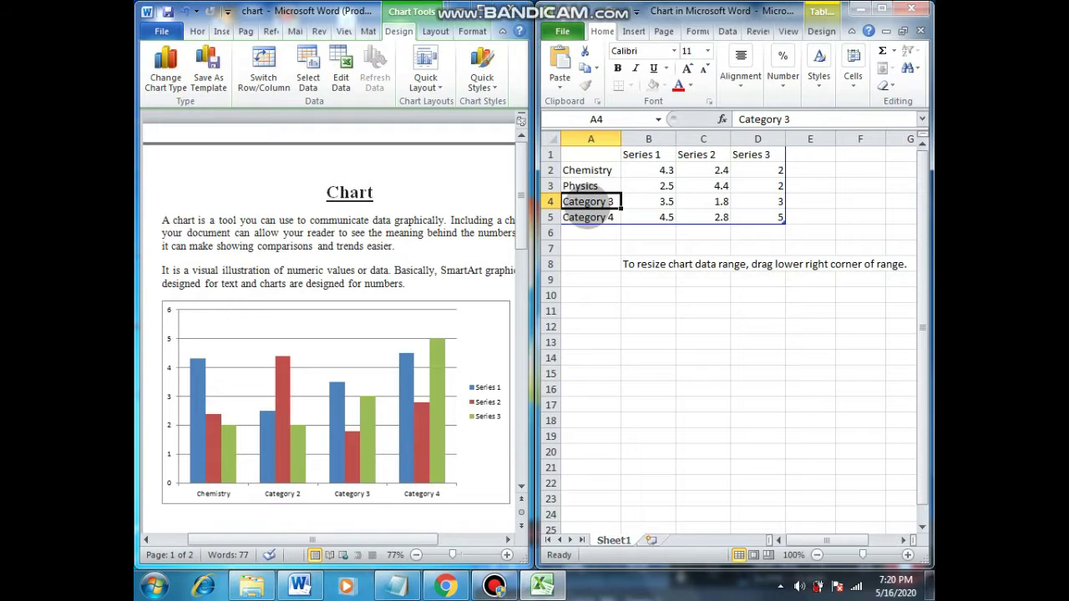
Step: Relabel Category 3 and Category 4 as Biology and Maths
{"action": "key", "text": "BackSpace"}
{"action": "type", "text": "ology"}
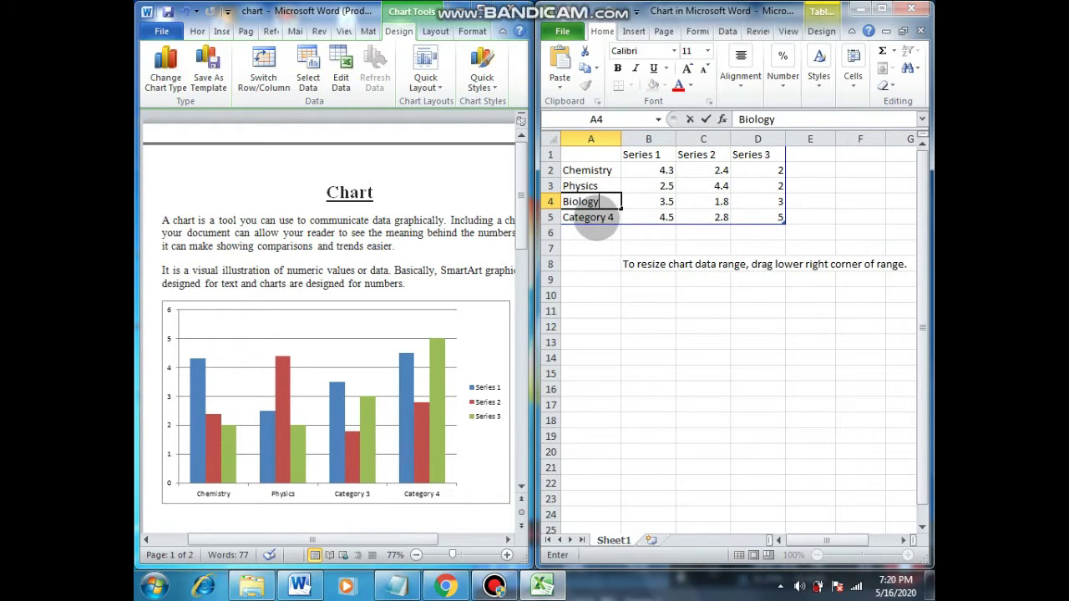
{"action": "left_click", "coordinate": [593, 217]}
{"action": "key", "text": "BackSpace"}
{"action": "type", "text": "Math"}
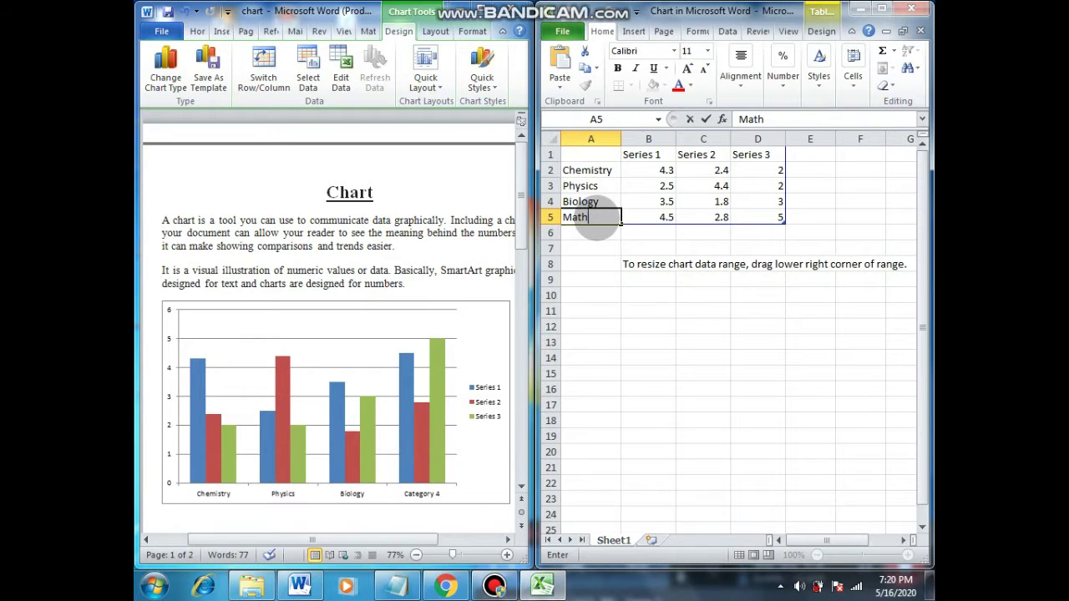
{"action": "type", "text": "s"}
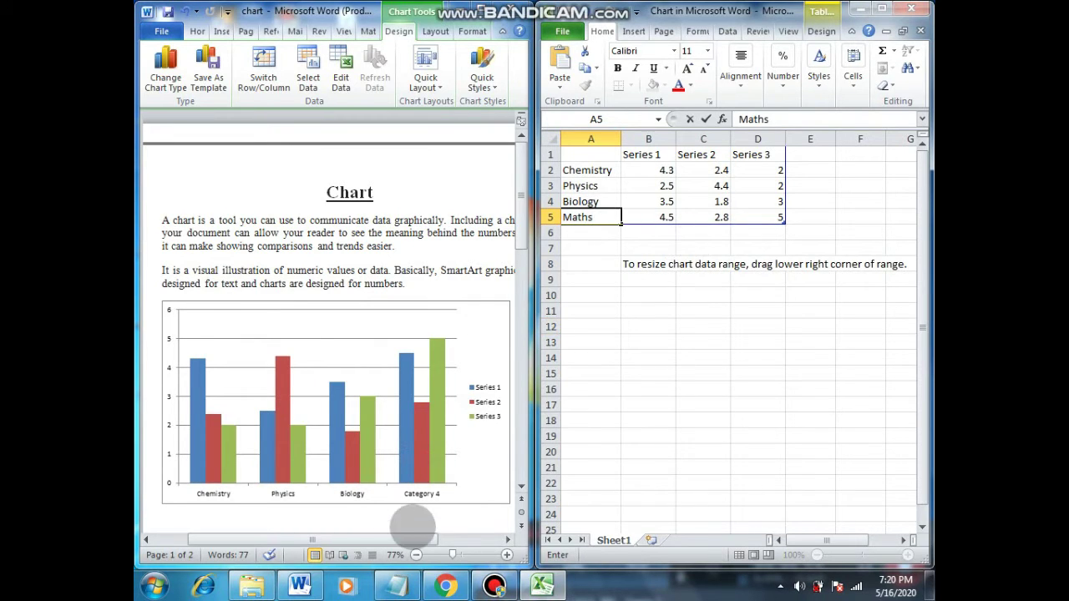
{"action": "left_click", "coordinate": [648, 216]}
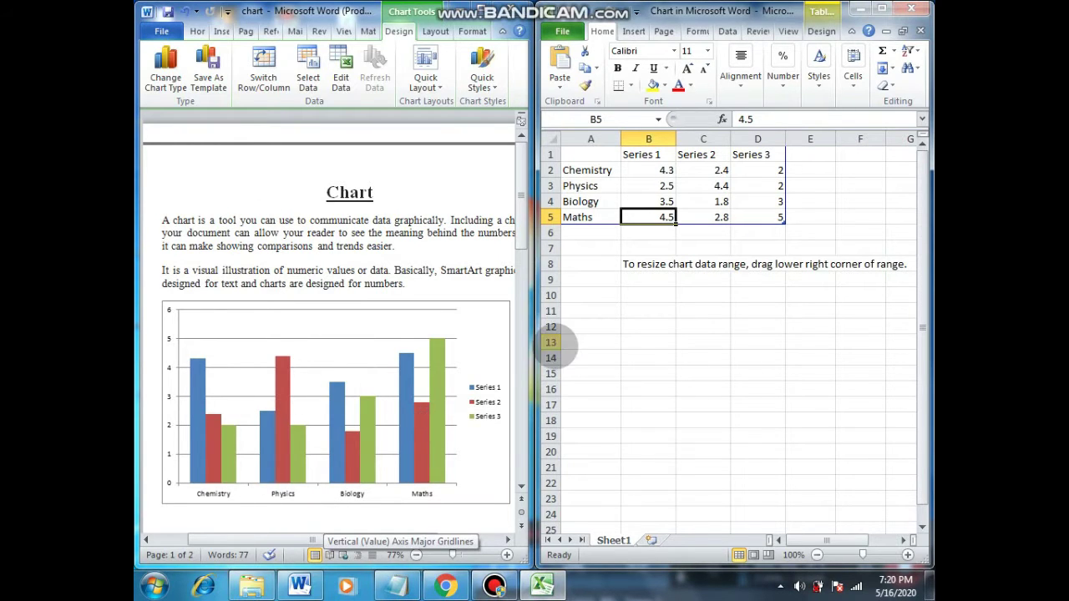
Step: Rename the Series 1 header to '9th class' and start entering '10th class' for Series 2
{"action": "left_click", "coordinate": [651, 157]}
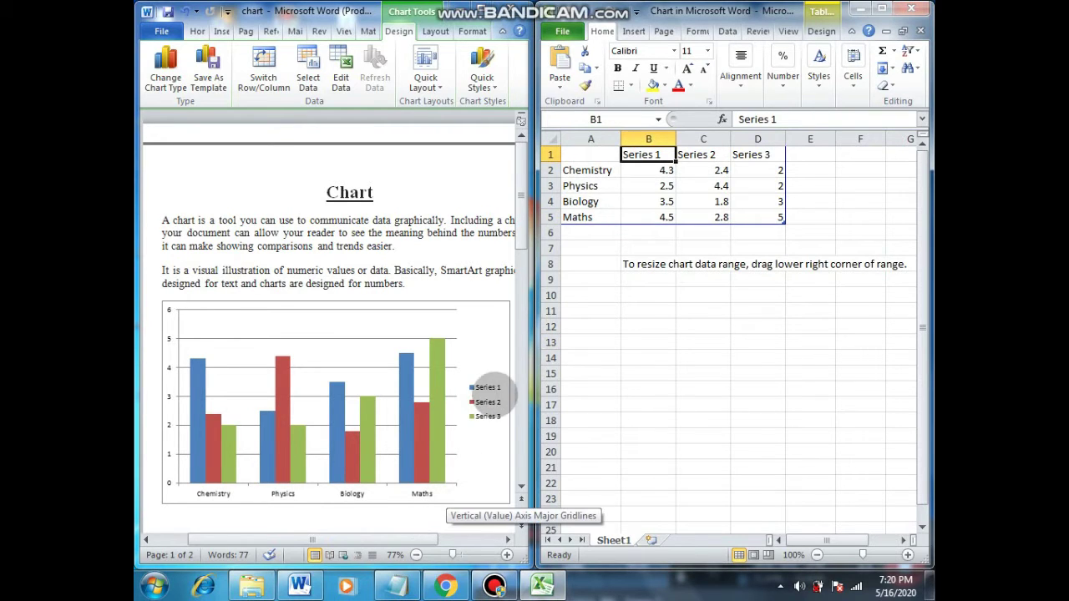
{"action": "key", "text": "BackSpace"}
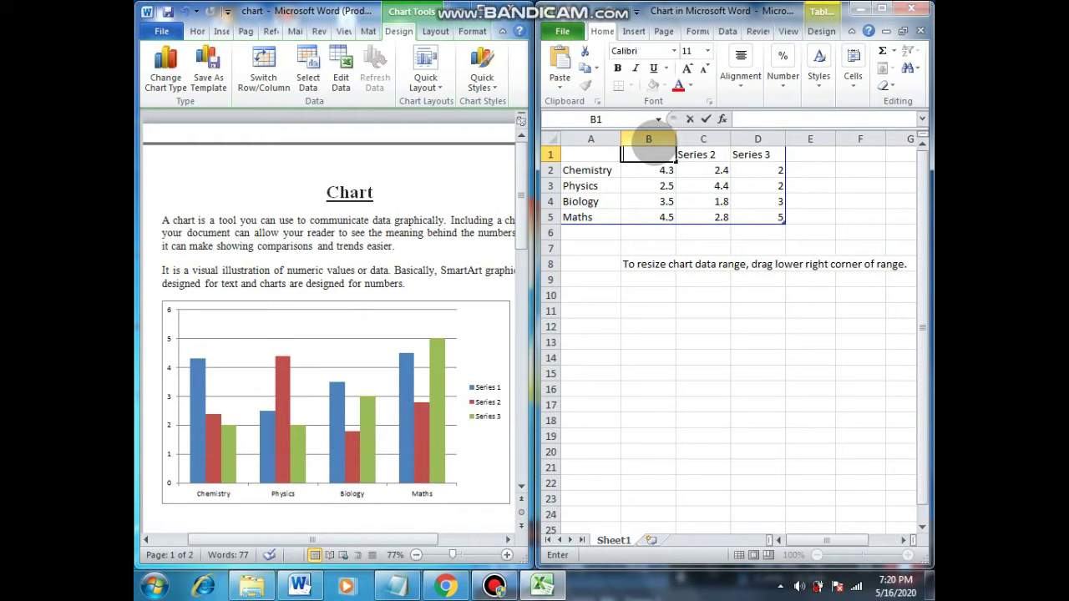
{"action": "type", "text": "(5"}
{"action": "type", "text": "th"}
{"action": "type", "text": "ss"}
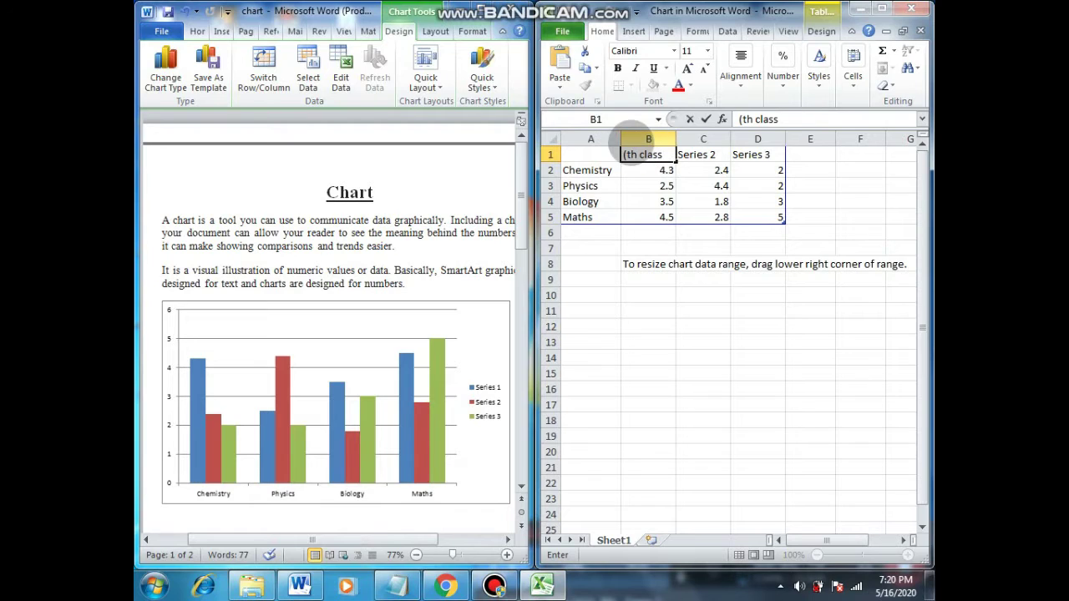
{"action": "key", "text": "Delete"}
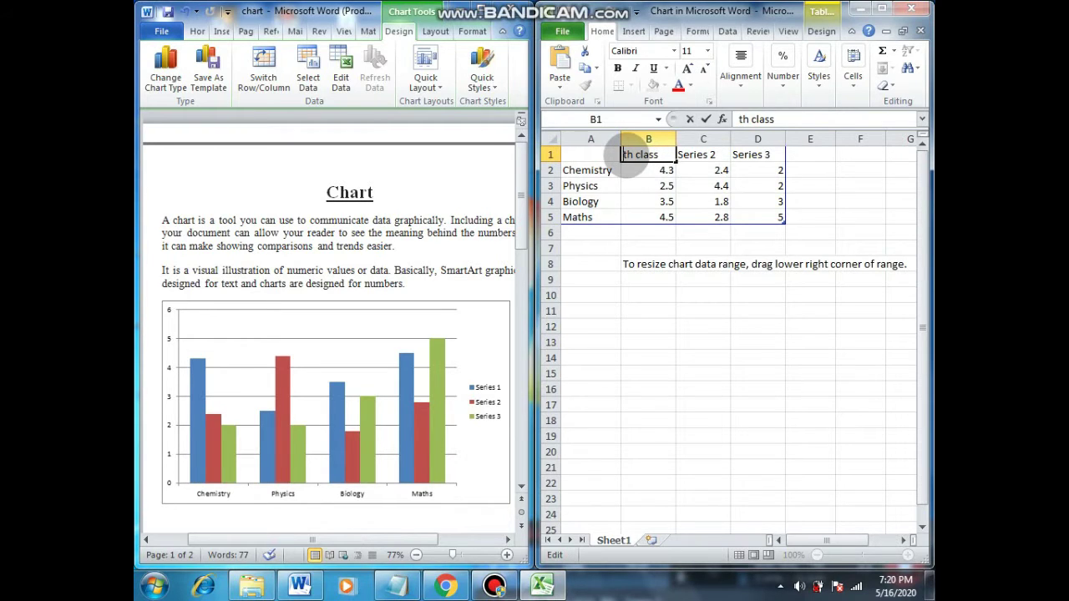
{"action": "type", "text": "9"}
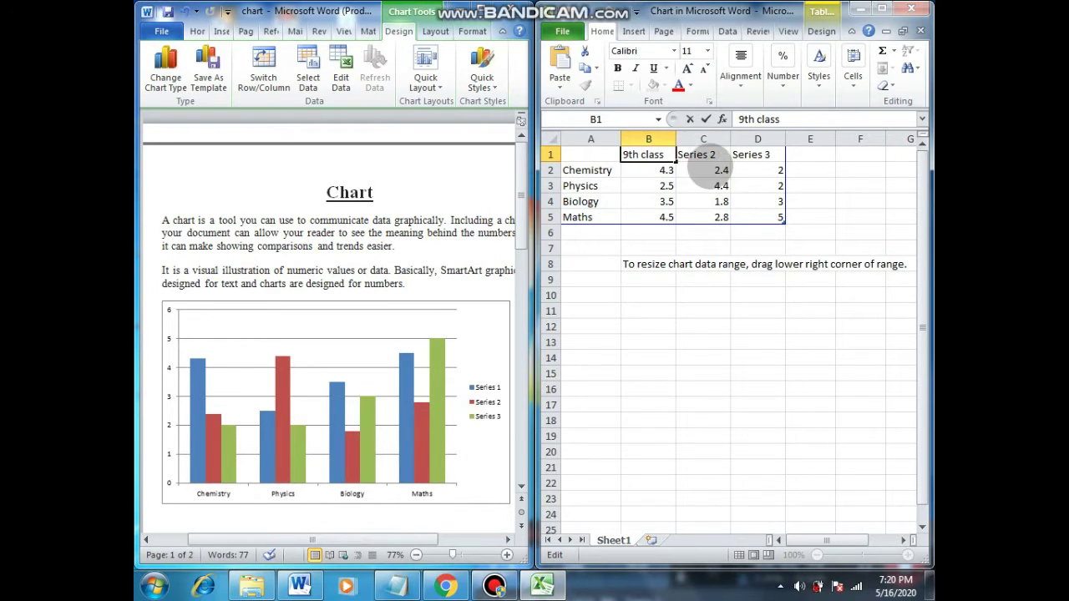
{"action": "left_click", "coordinate": [704, 159]}
{"action": "key", "text": "BackSpace"}
{"action": "type", "text": "10th"}
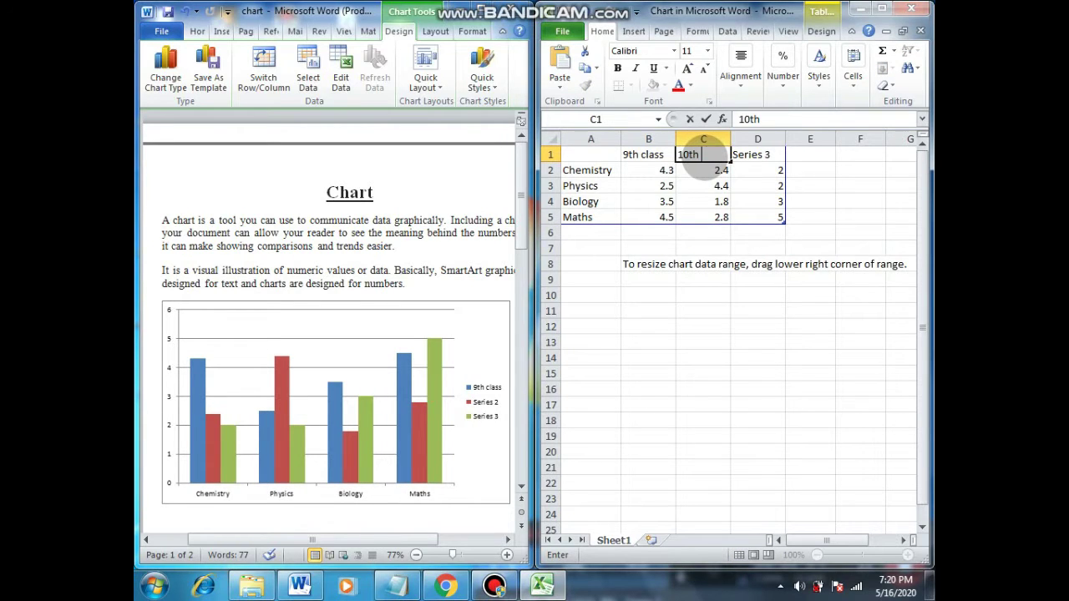
{"action": "type", "text": "class"}
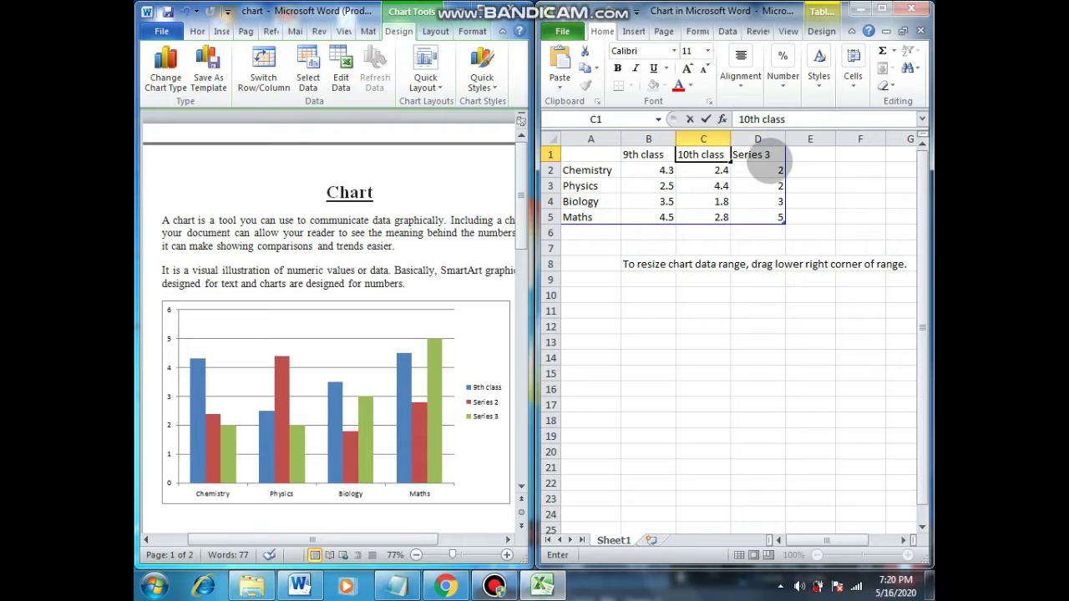
Step: Confirm the 10th class header and enter 9th class marks 45, 85, 50 and 90
{"action": "left_click", "coordinate": [648, 172]}
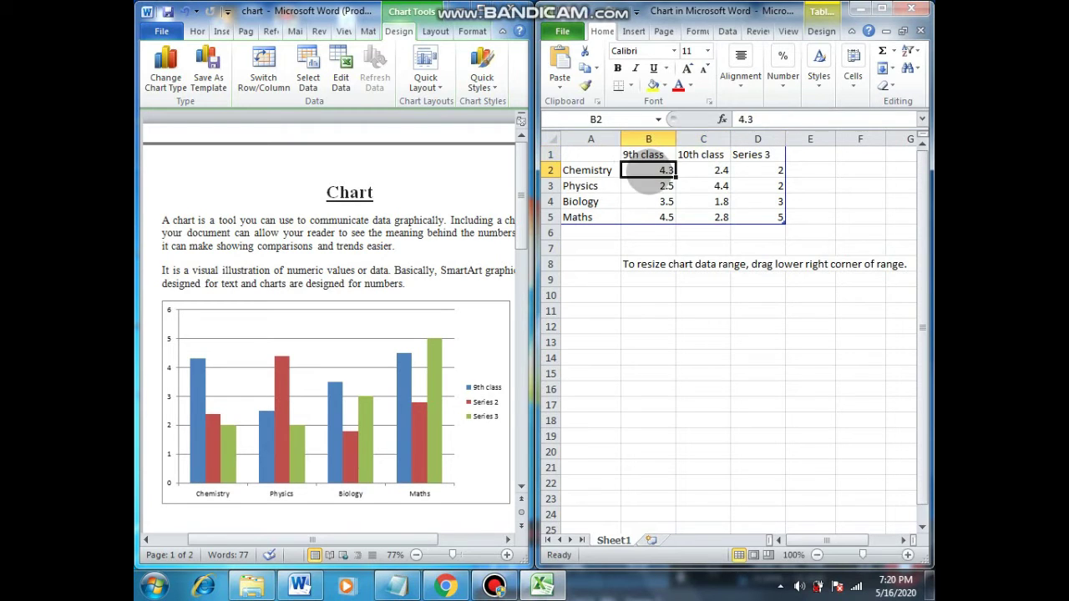
{"action": "key", "text": "BackSpace"}
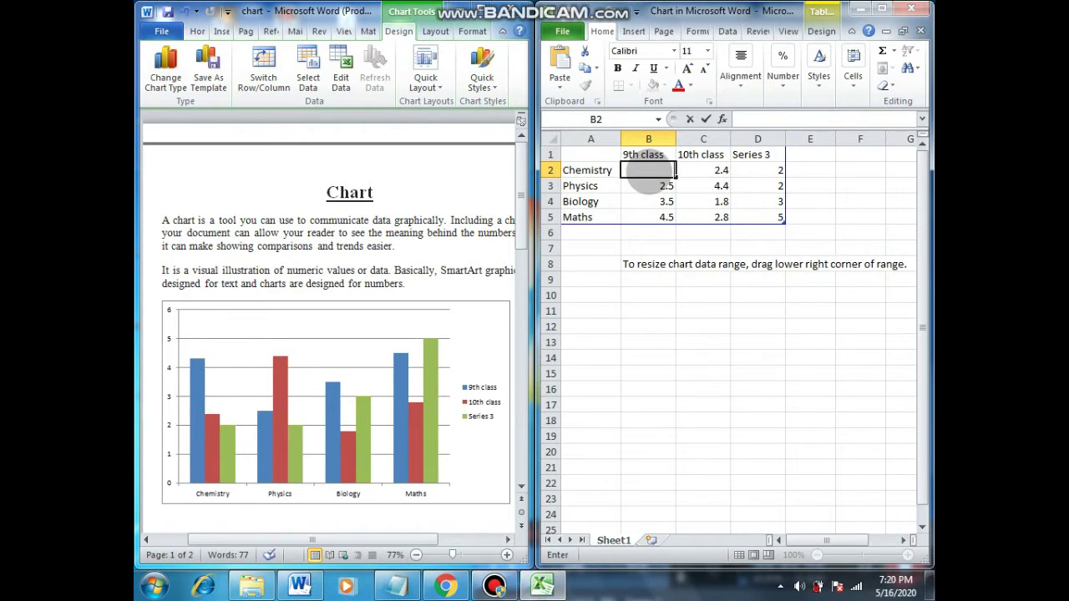
{"action": "type", "text": "45"}
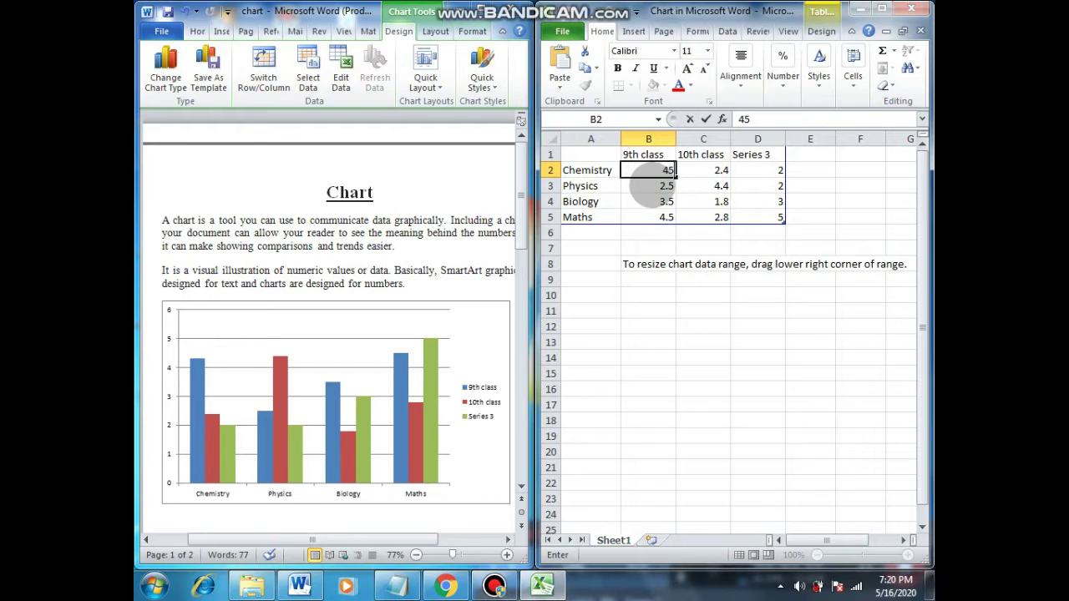
{"action": "key", "text": "Return"}
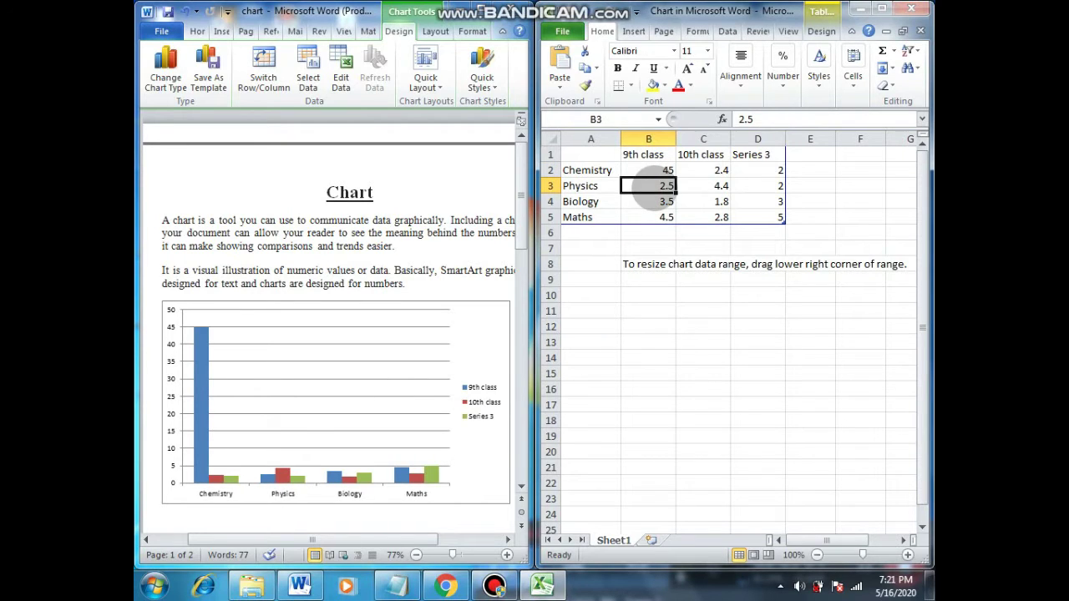
{"action": "key", "text": "BackSpace"}
{"action": "type", "text": "85"}
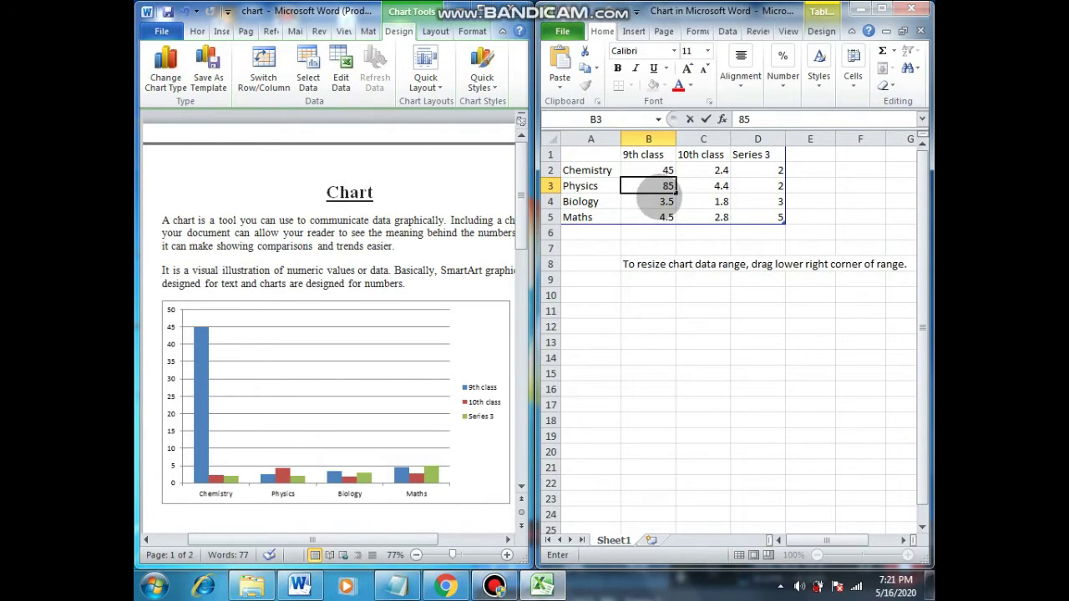
{"action": "key", "text": "Return"}
{"action": "key", "text": "BackSpace"}
{"action": "type", "text": "50"}
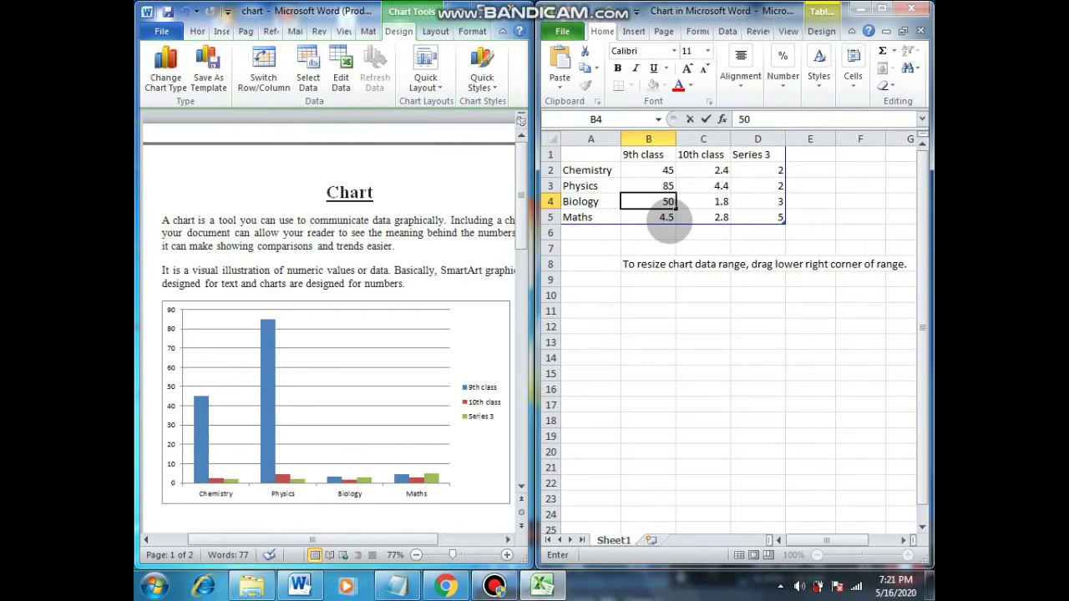
{"action": "key", "text": "Return"}
{"action": "key", "text": "BackSpace"}
{"action": "type", "text": "90"}
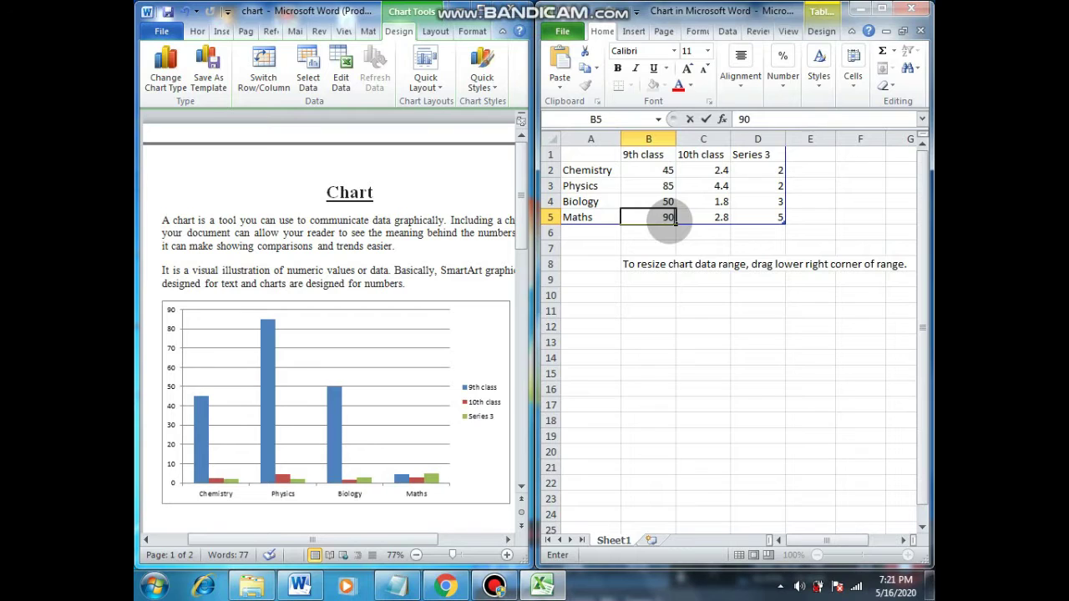
{"action": "left_click", "coordinate": [721, 203]}
{"action": "type", "text": "60"}
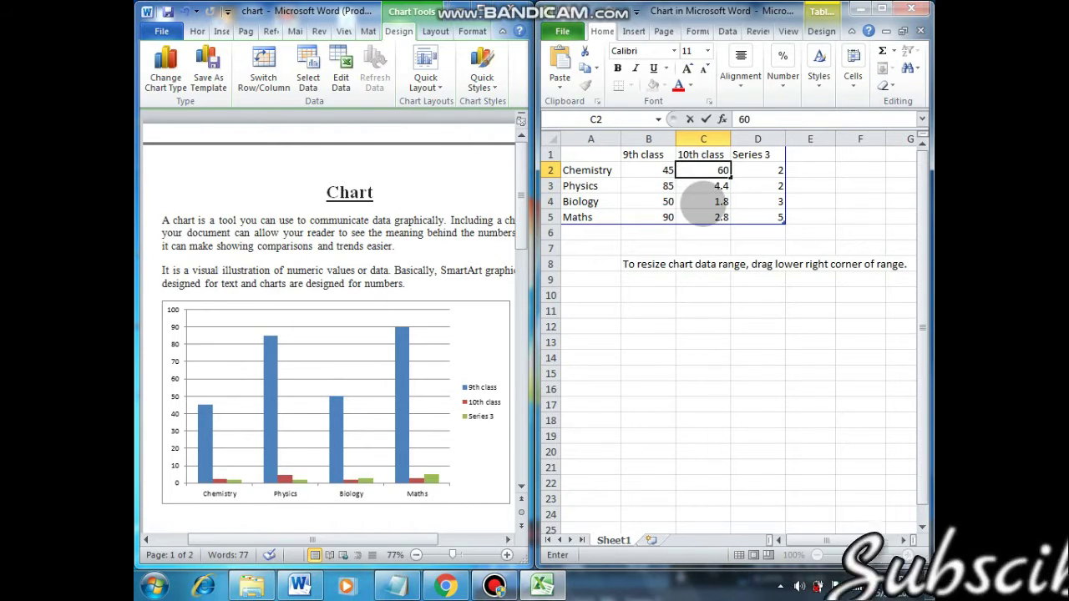
Step: Enter the 10th class marks 60, 70, 80 and 70
{"action": "left_click", "coordinate": [695, 186]}
{"action": "key", "text": "BackSpace"}
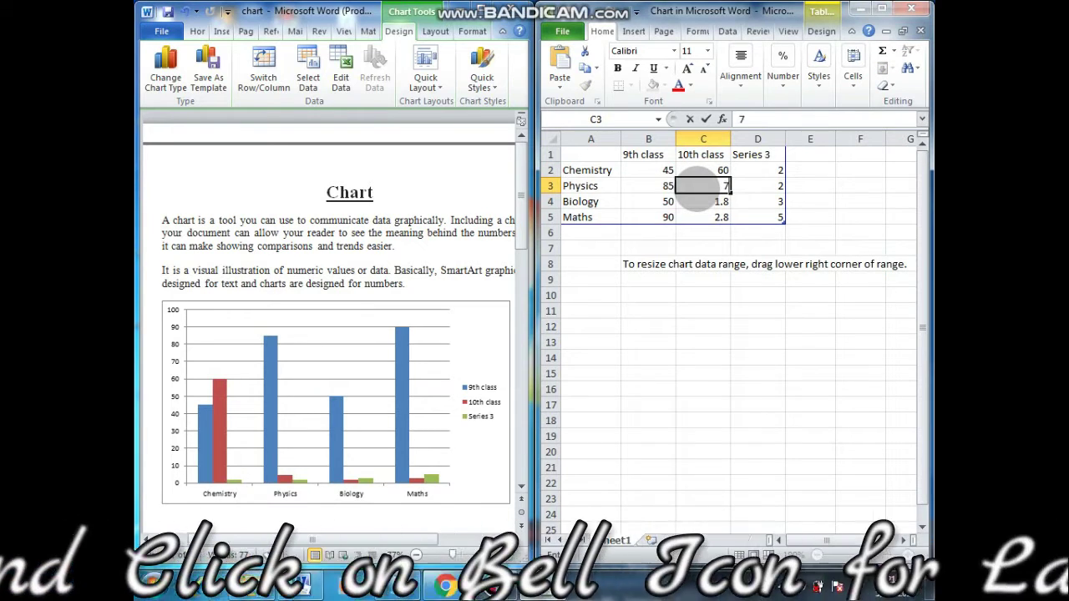
{"action": "type", "text": "70"}
{"action": "left_click", "coordinate": [713, 200]}
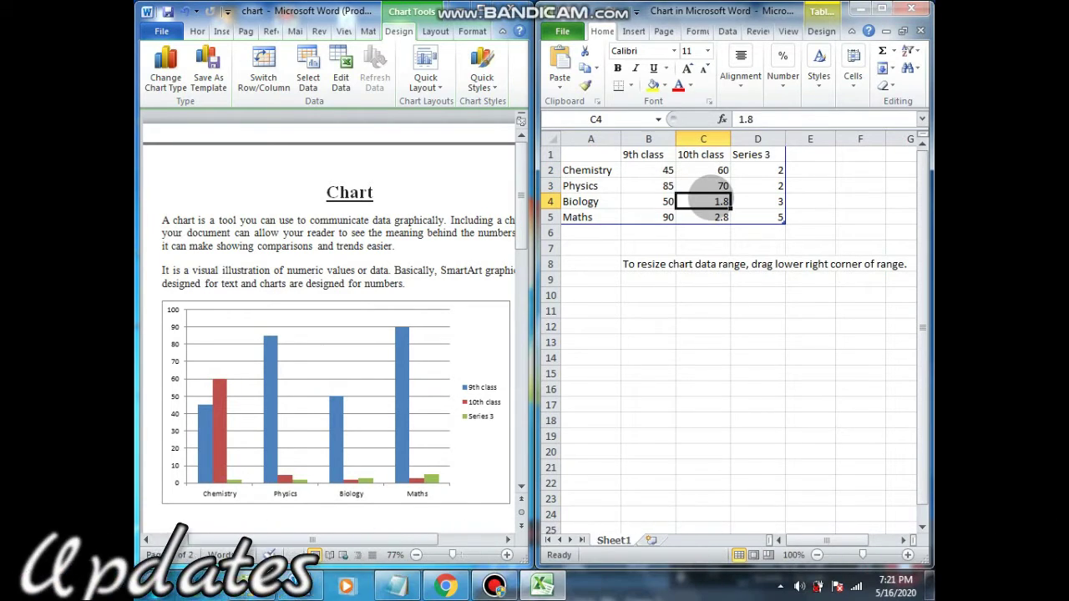
{"action": "key", "text": "BackSpace"}
{"action": "type", "text": "80"}
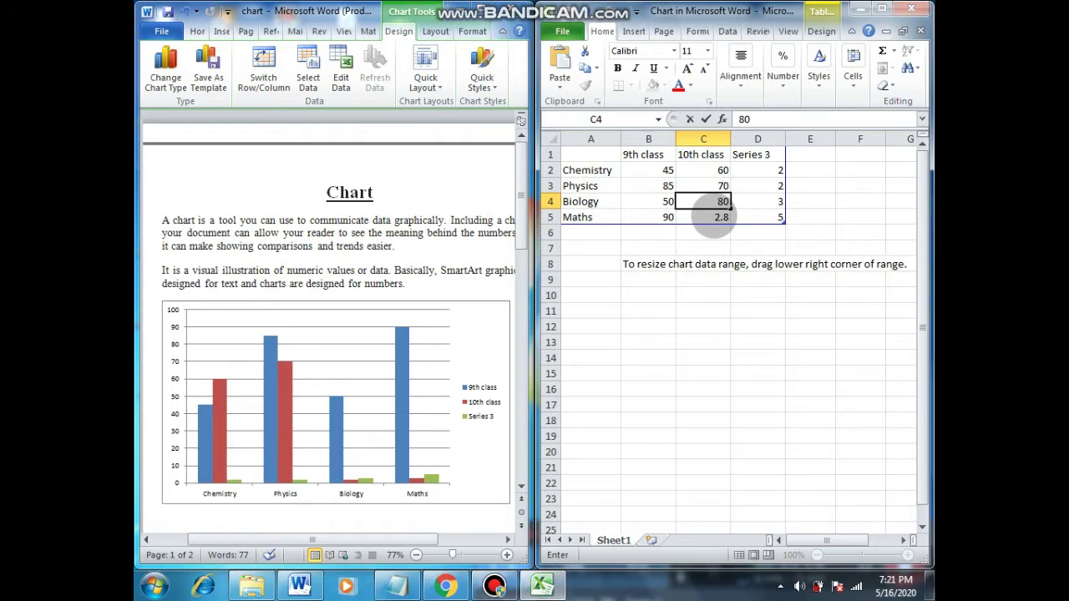
{"action": "left_click", "coordinate": [714, 218]}
{"action": "key", "text": "BackSpace"}
{"action": "type", "text": "70"}
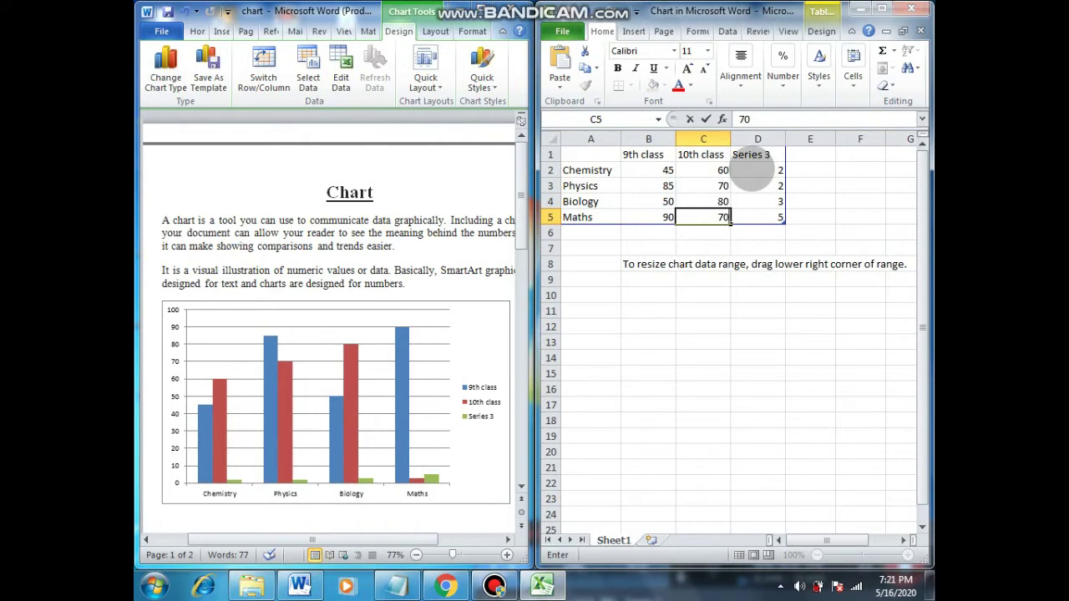
{"action": "left_click", "coordinate": [754, 169]}
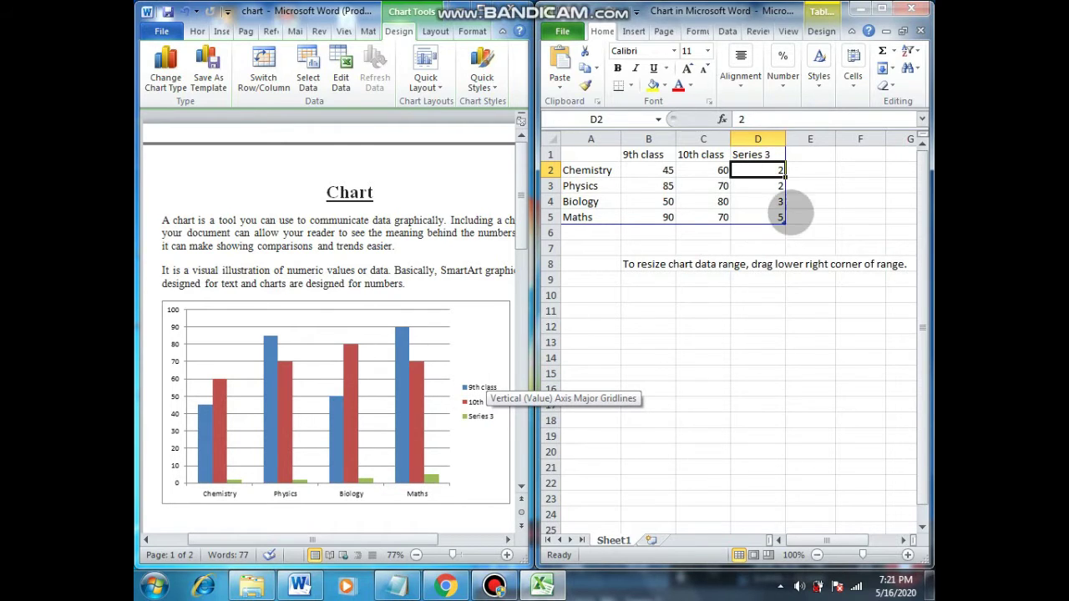
Step: Delete the Series 3 values in D1:D5 and clear the Column1 header text
{"action": "left_click_drag", "start_coordinate": [774, 220], "coordinate": [749, 158]}
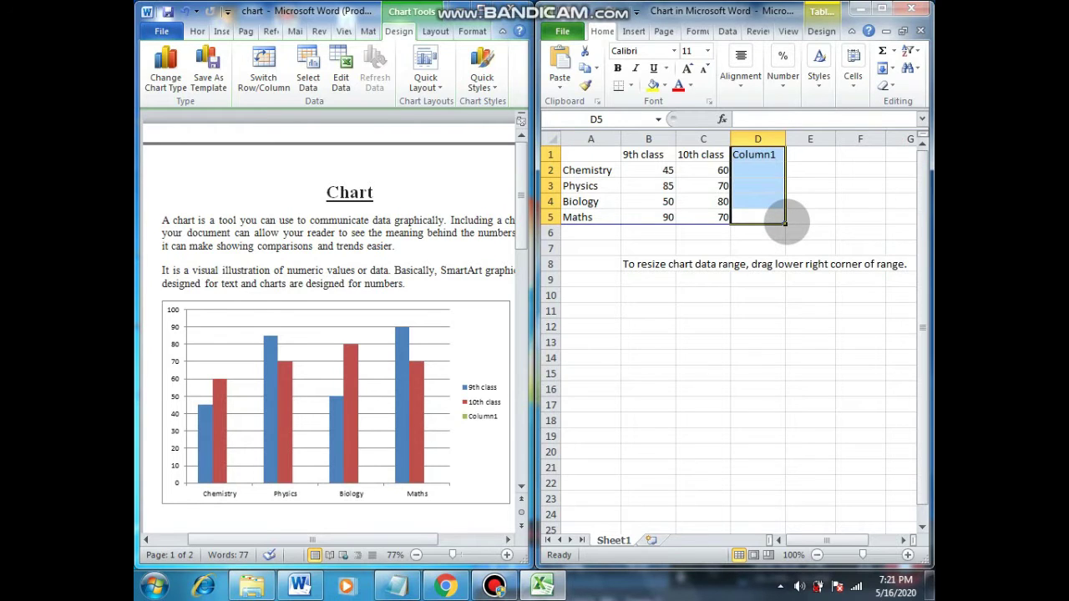
{"action": "left_click_drag", "start_coordinate": [785, 222], "coordinate": [781, 221]}
{"action": "left_click_drag", "start_coordinate": [783, 224], "coordinate": [781, 238]}
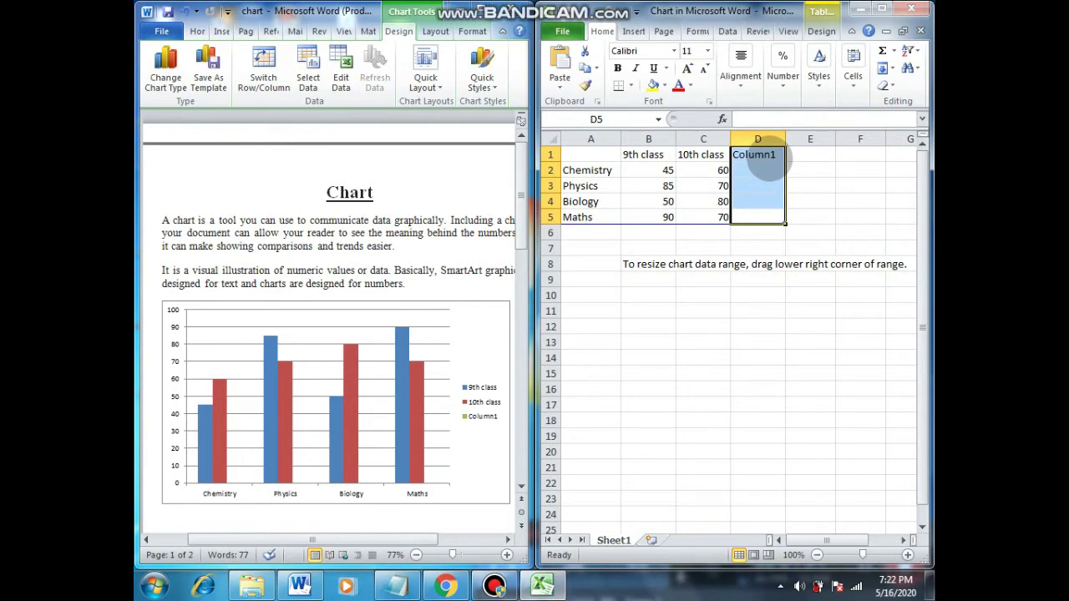
{"action": "double_click", "coordinate": [769, 157]}
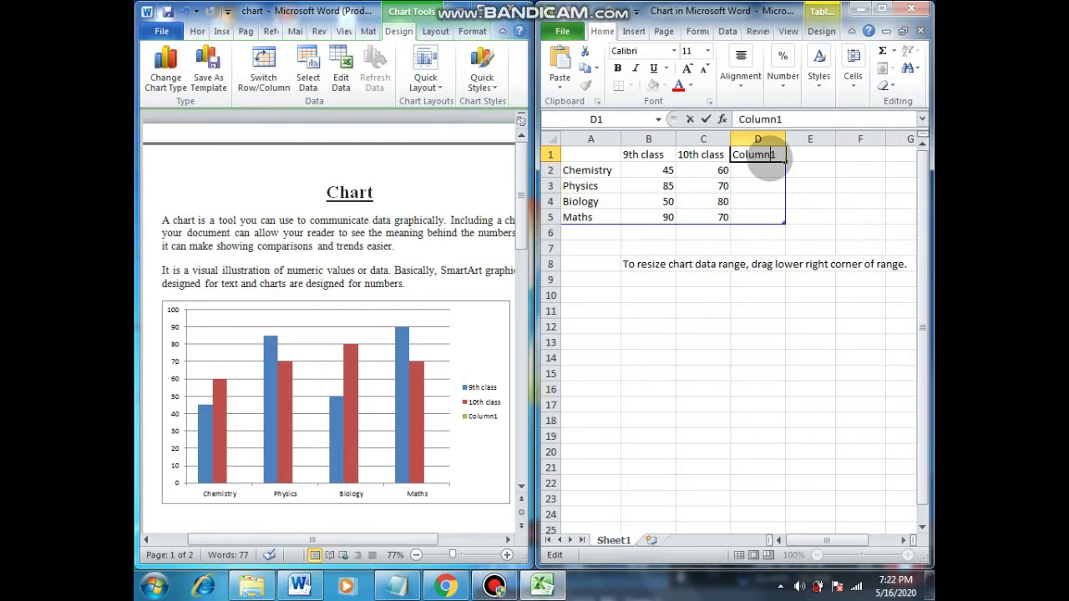
{"action": "double_click", "coordinate": [746, 156]}
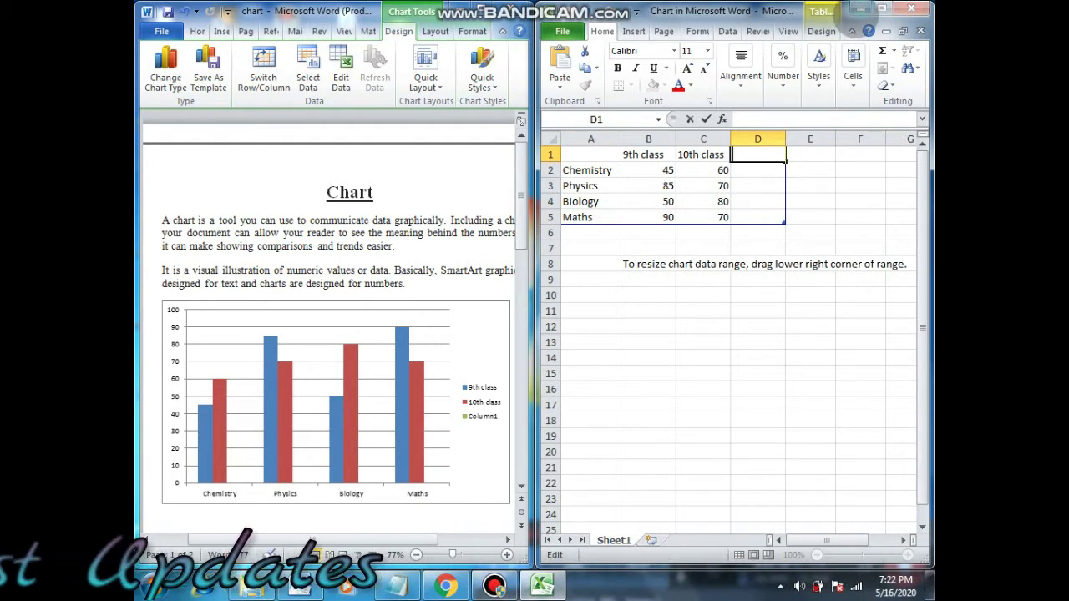
Step: Minimize Excel, maximize Word and zoom the page to about 89% to see the chart
{"action": "left_click", "coordinate": [860, 9]}
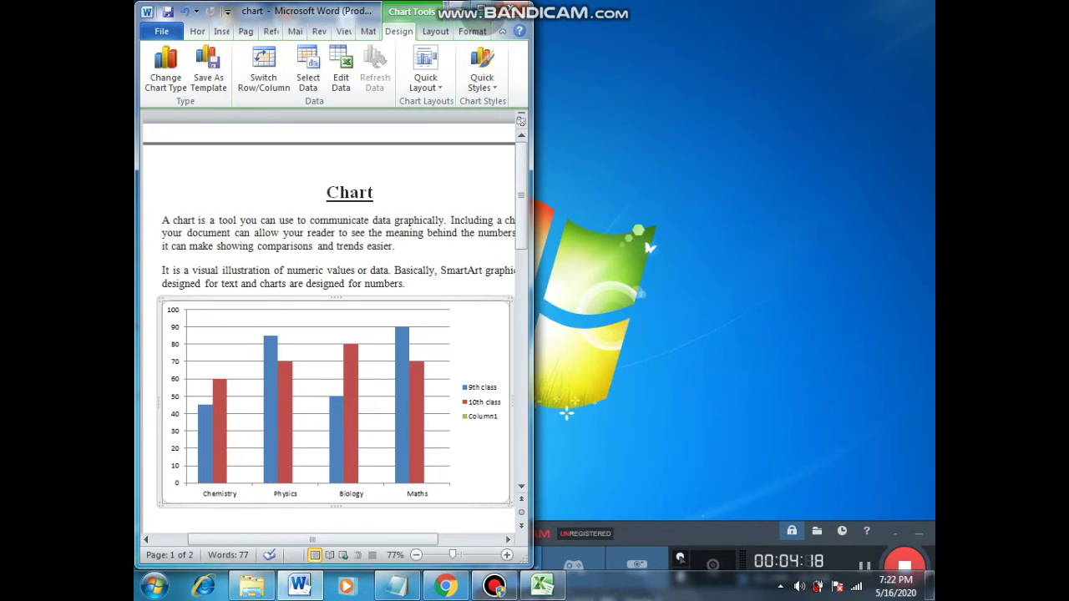
{"action": "left_click", "coordinate": [499, 10]}
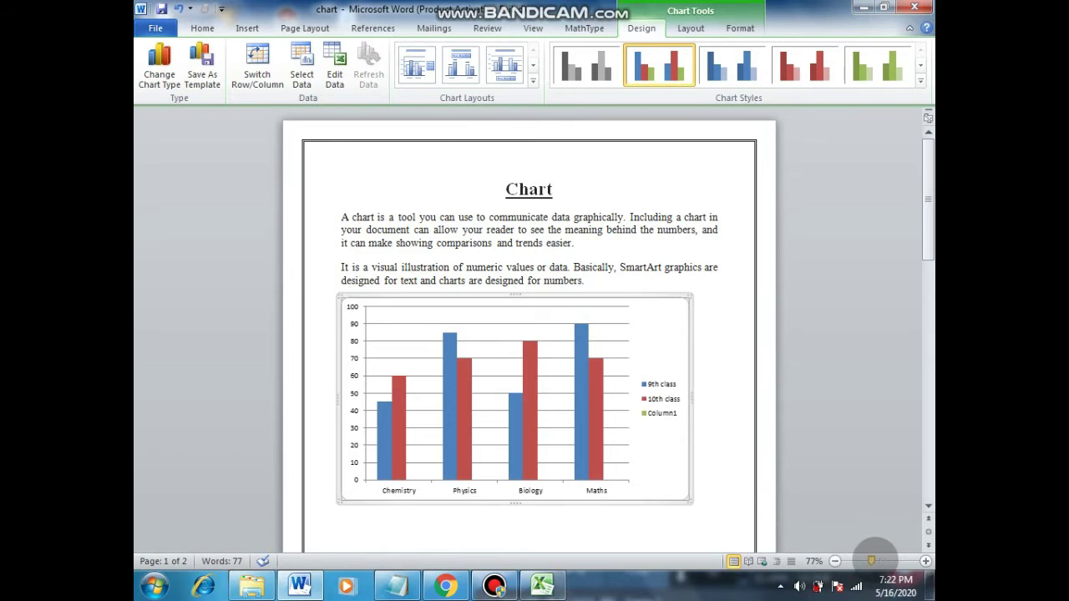
{"action": "left_click_drag", "start_coordinate": [870, 560], "coordinate": [876, 560]}
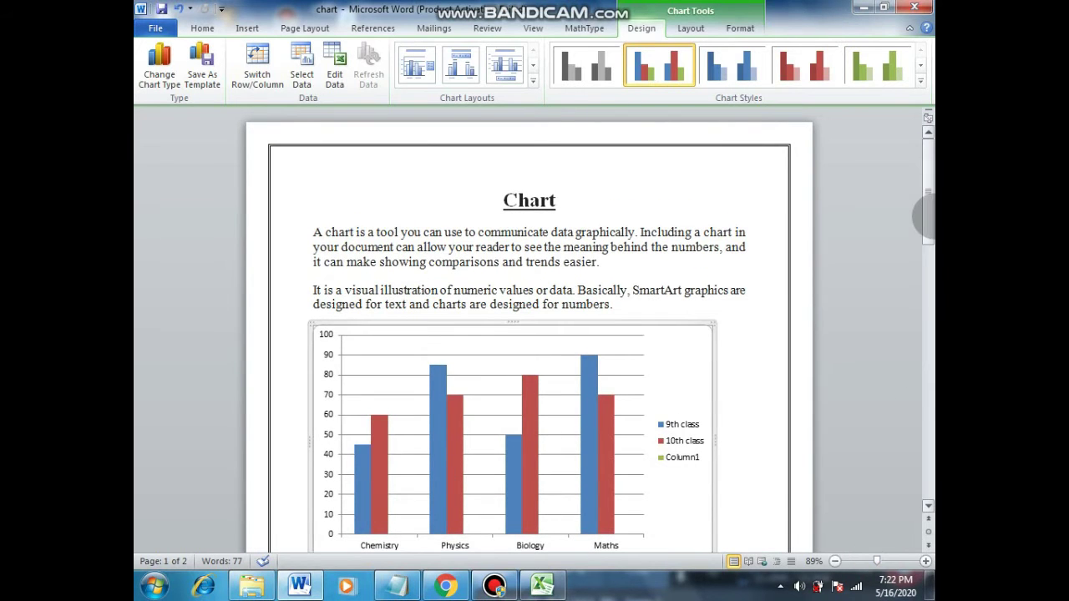
{"action": "left_click_drag", "start_coordinate": [923, 215], "coordinate": [922, 249]}
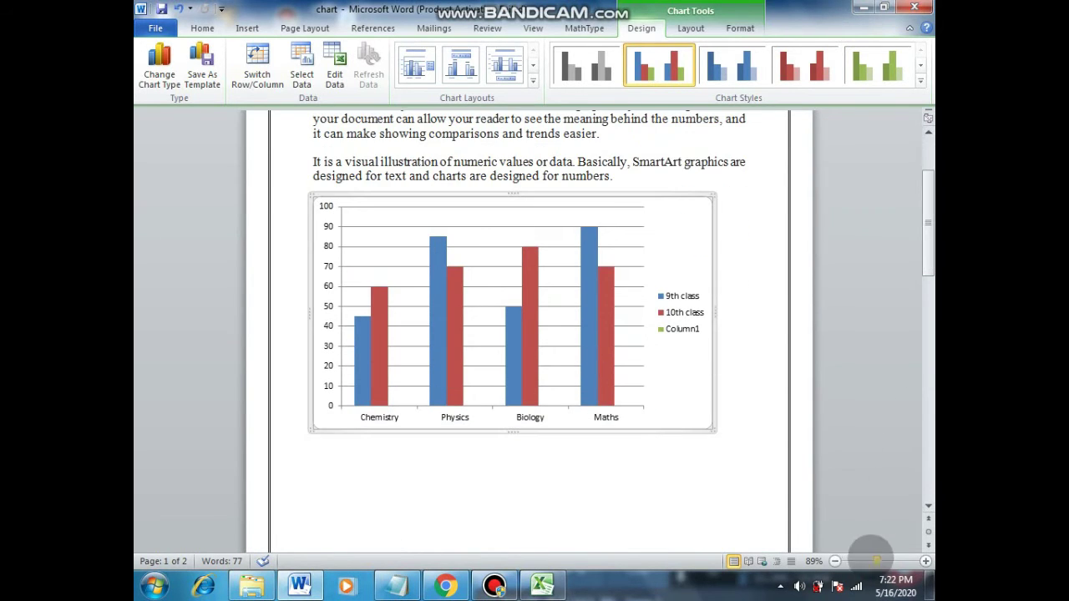
{"action": "left_click_drag", "start_coordinate": [876, 561], "coordinate": [880, 560]}
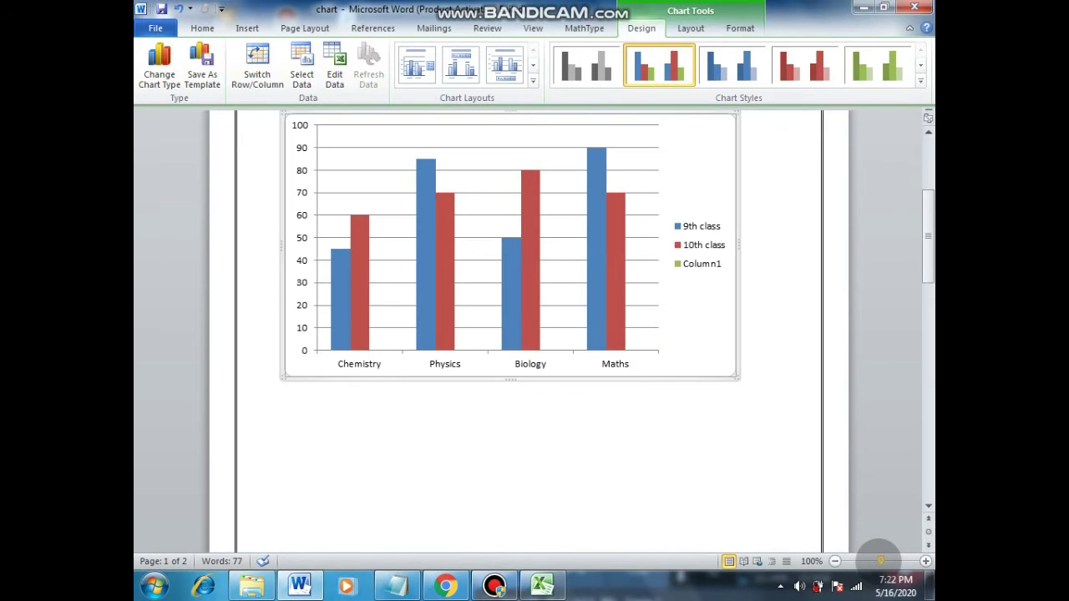
{"action": "left_click_drag", "start_coordinate": [927, 250], "coordinate": [927, 233]}
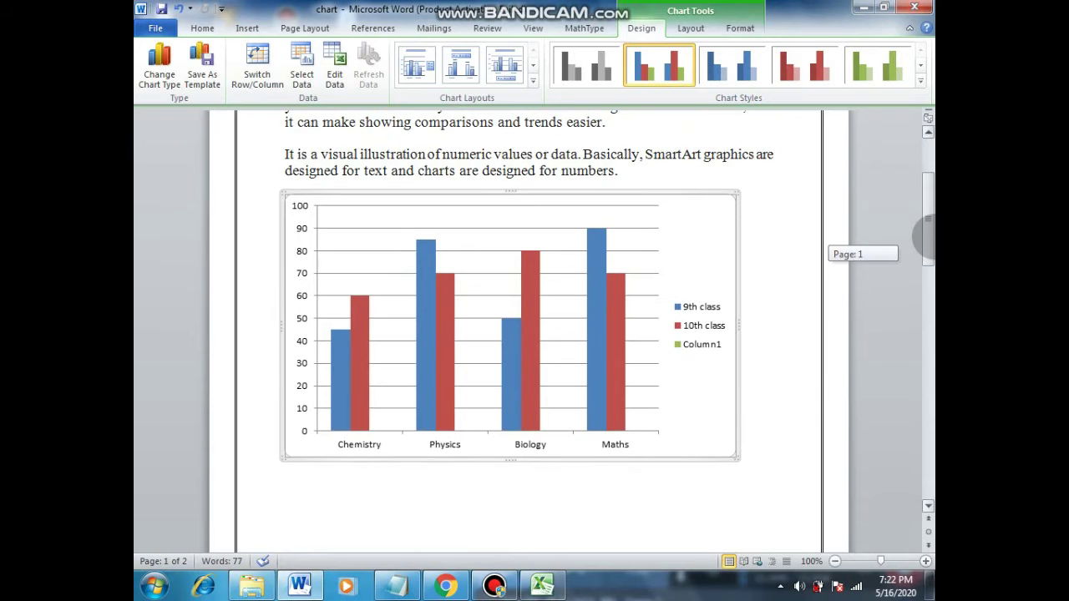
{"action": "left_click_drag", "start_coordinate": [927, 234], "coordinate": [927, 238]}
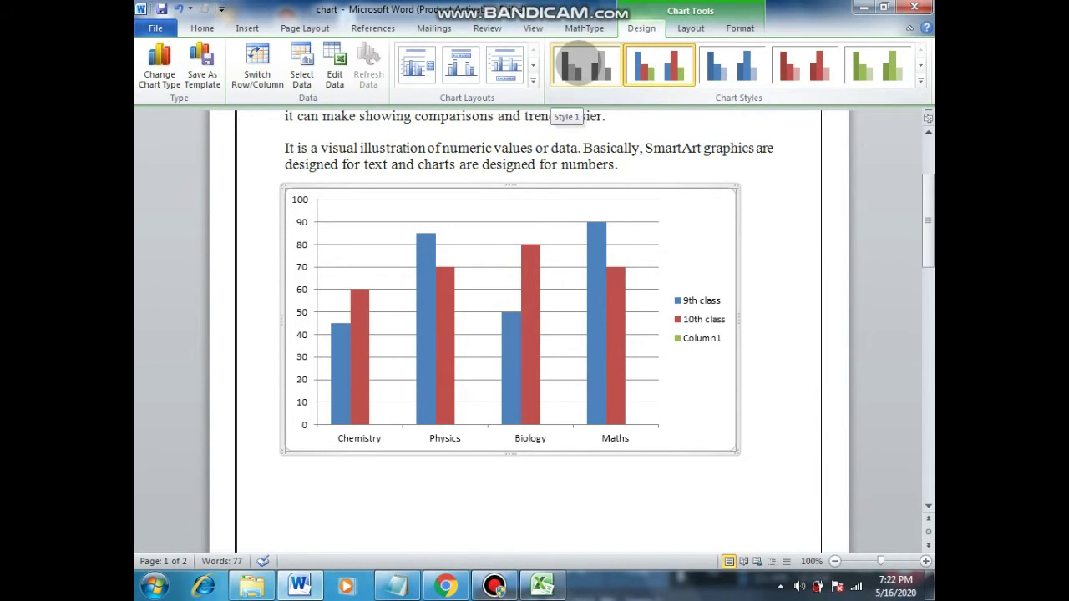
{"action": "left_click", "coordinate": [718, 68]}
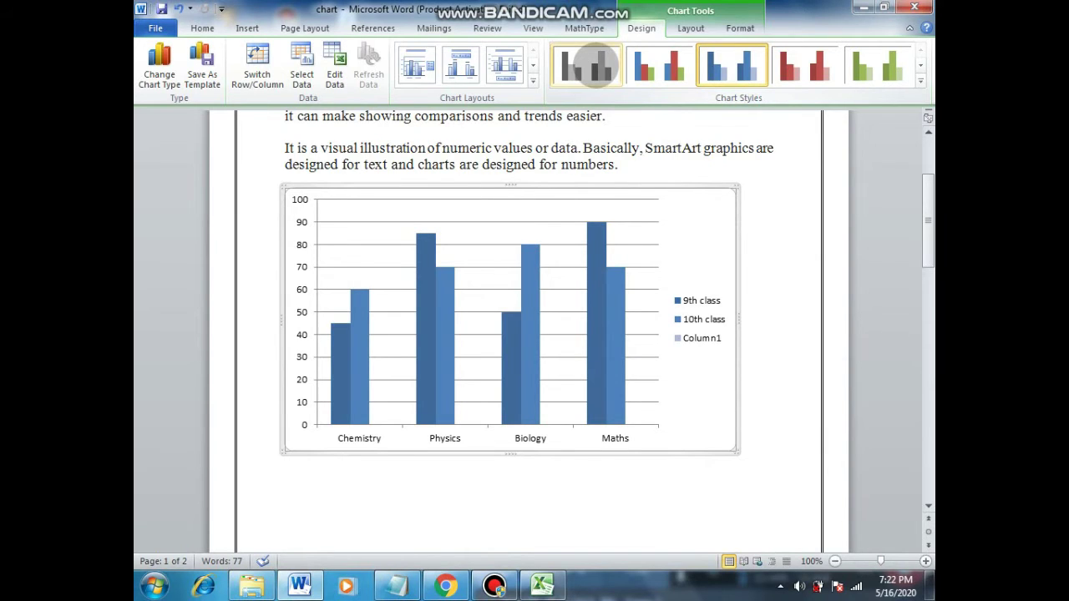
{"action": "left_click", "coordinate": [587, 65]}
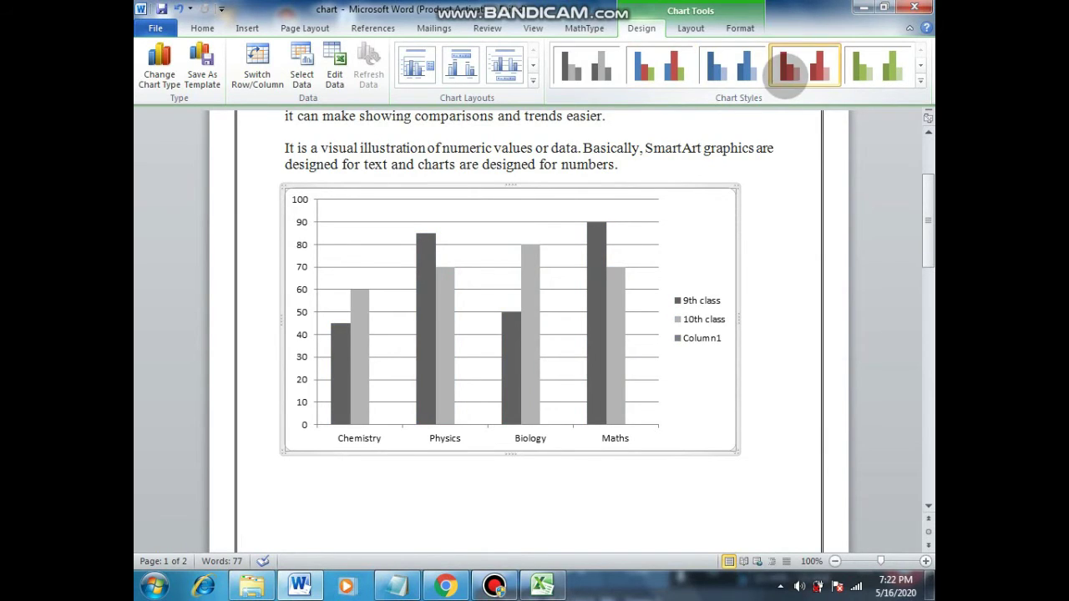
{"action": "left_click", "coordinate": [789, 69]}
{"action": "left_click", "coordinate": [672, 65]}
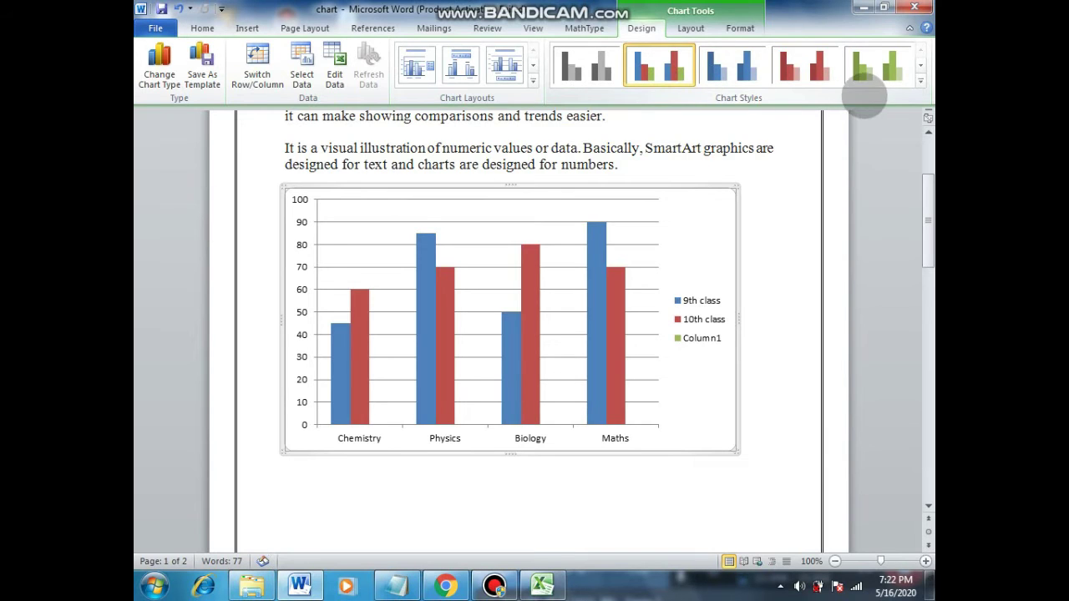
{"action": "left_click", "coordinate": [919, 81]}
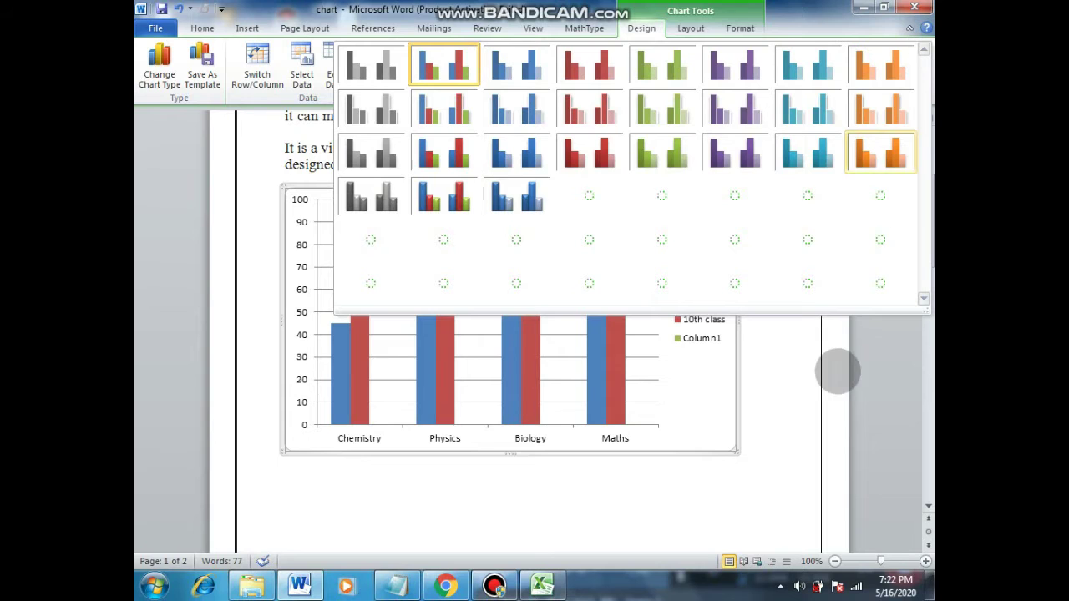
{"action": "left_click", "coordinate": [895, 361]}
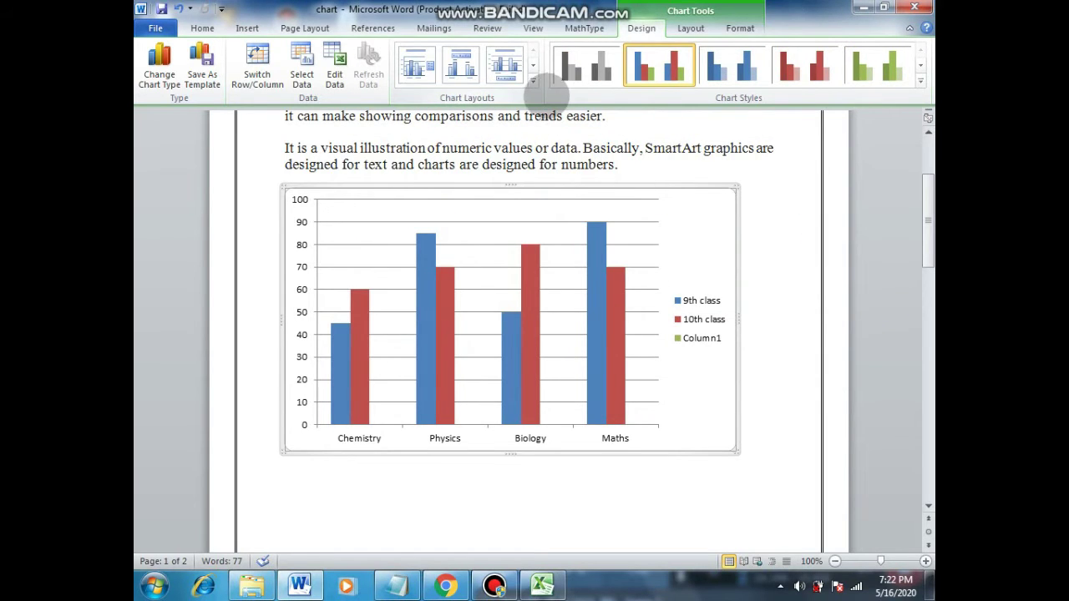
Step: Apply the chart layout with value labels on the bars and a bottom legend
{"action": "left_click", "coordinate": [532, 79]}
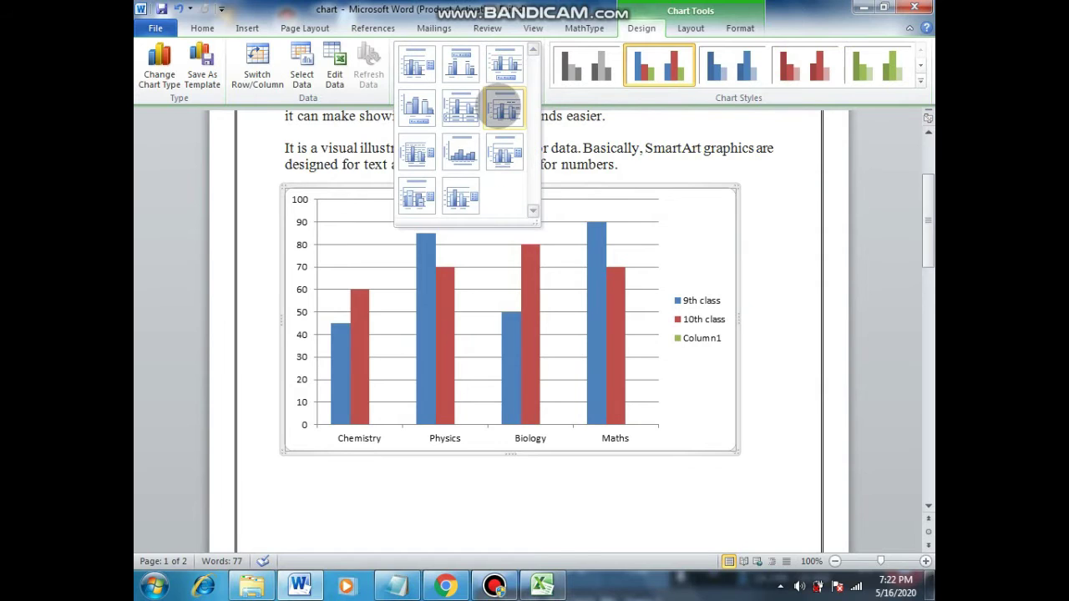
{"action": "left_click", "coordinate": [460, 106]}
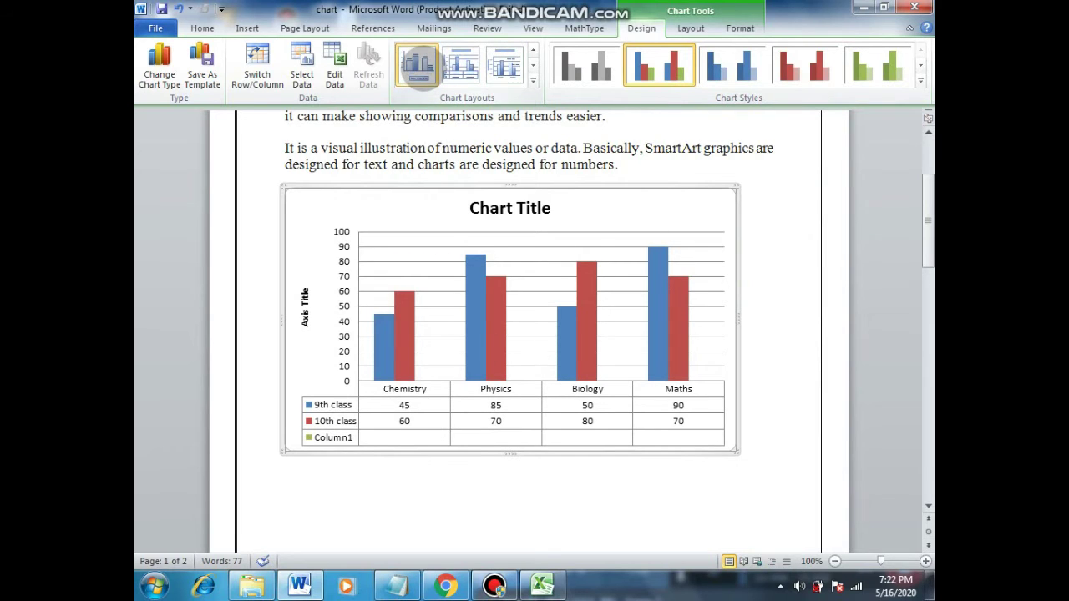
{"action": "left_click", "coordinate": [418, 65]}
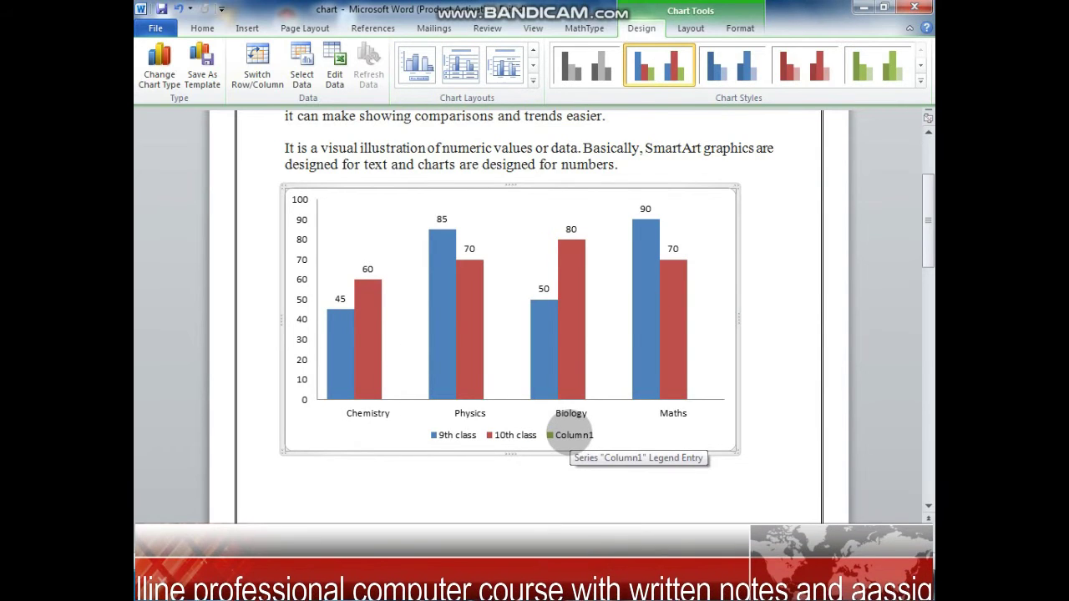
Step: Delete the Column1 legend entry, then reapply the data-label, bottom-legend layout
{"action": "left_click", "coordinate": [571, 436]}
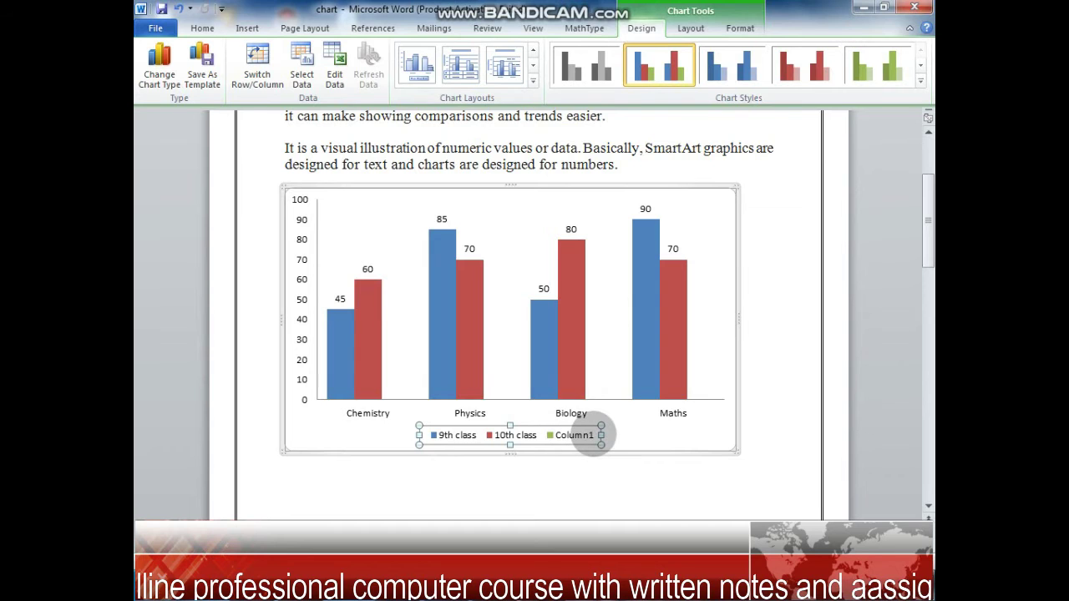
{"action": "double_click", "coordinate": [597, 432]}
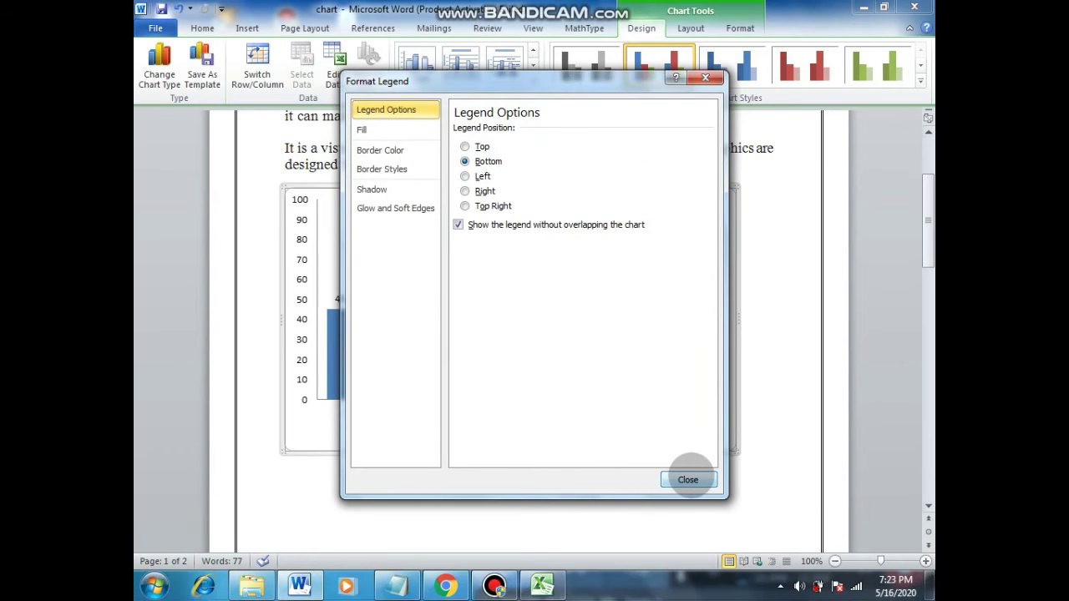
{"action": "left_click", "coordinate": [688, 479]}
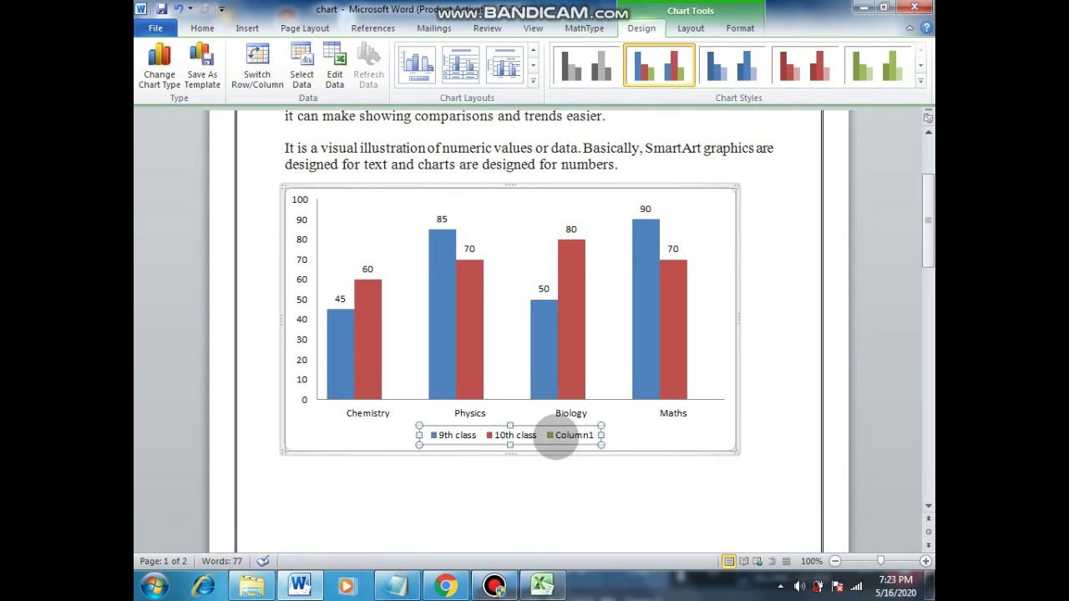
{"action": "left_click", "coordinate": [556, 438]}
{"action": "key", "text": "Delete"}
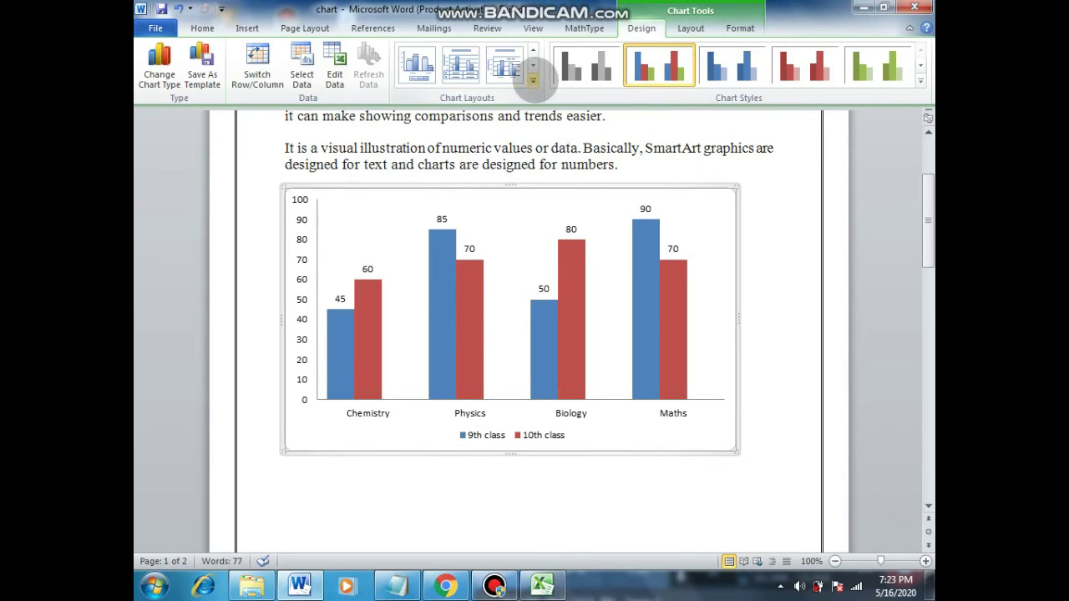
{"action": "left_click", "coordinate": [533, 80]}
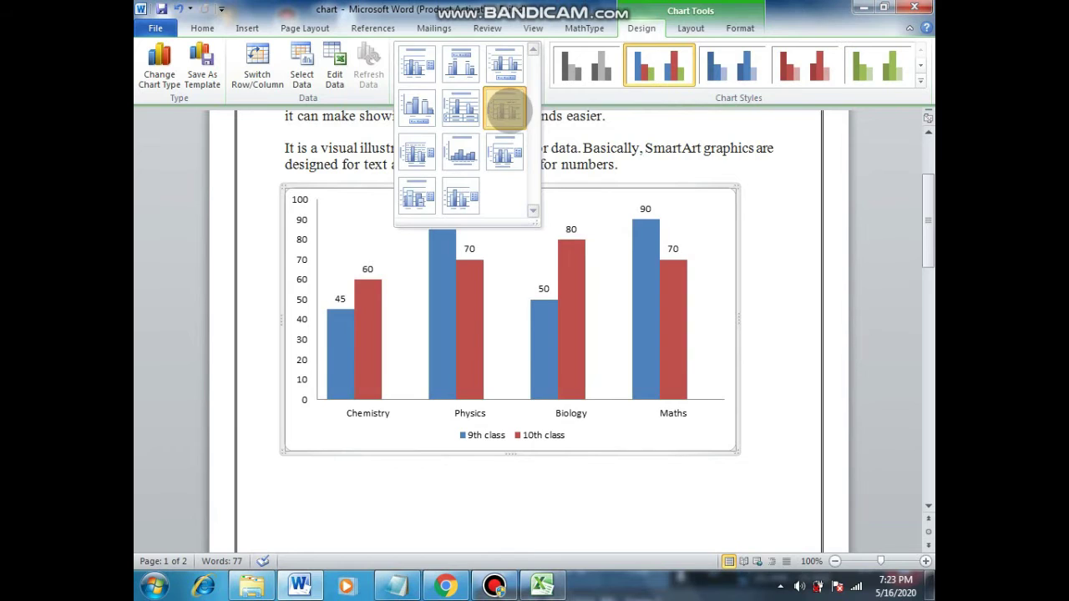
{"action": "left_click", "coordinate": [506, 108]}
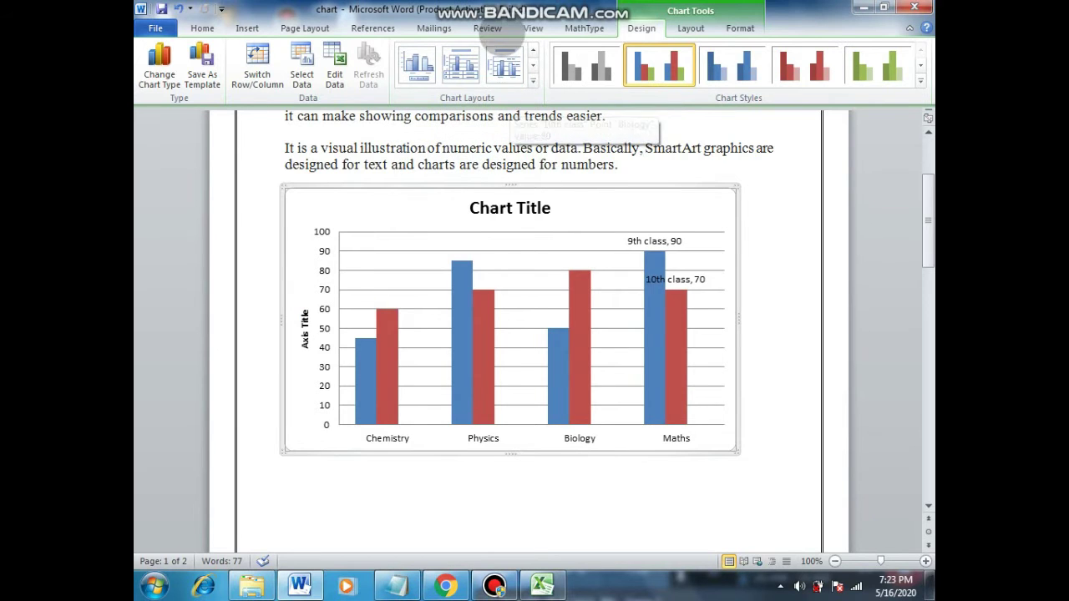
{"action": "left_click", "coordinate": [416, 62]}
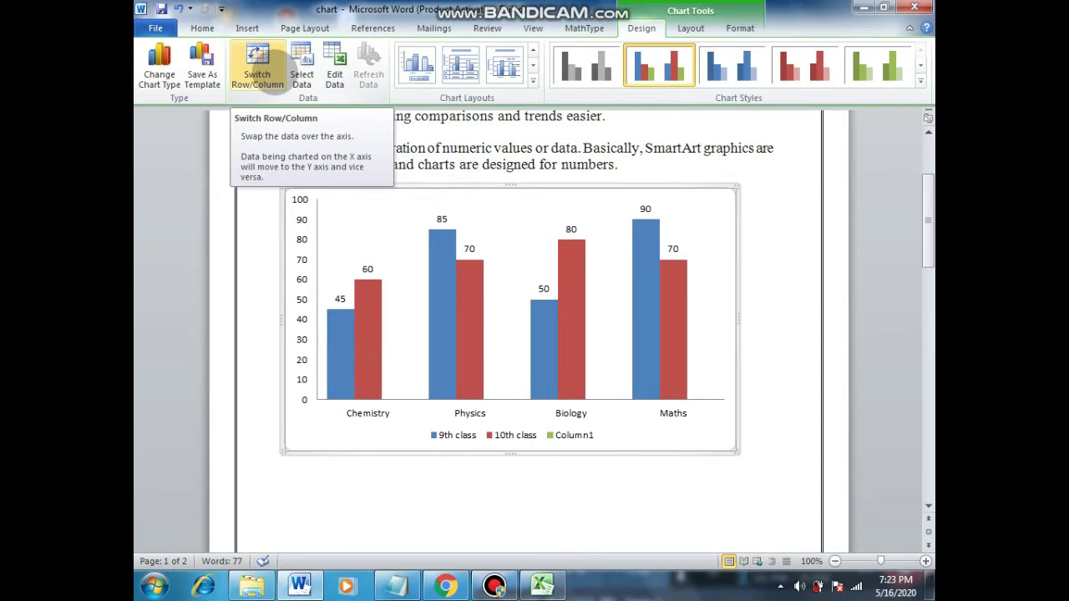
Step: Switch rows and columns so bars group under 9th and 10th class, then edit the data in Excel
{"action": "left_click", "coordinate": [259, 67]}
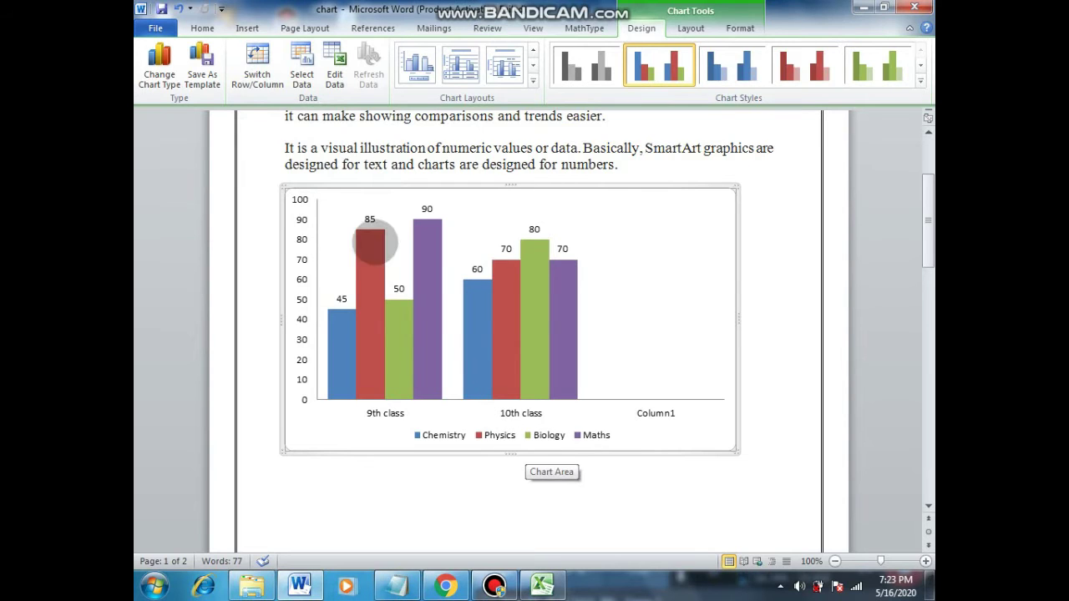
{"action": "left_click", "coordinate": [257, 66]}
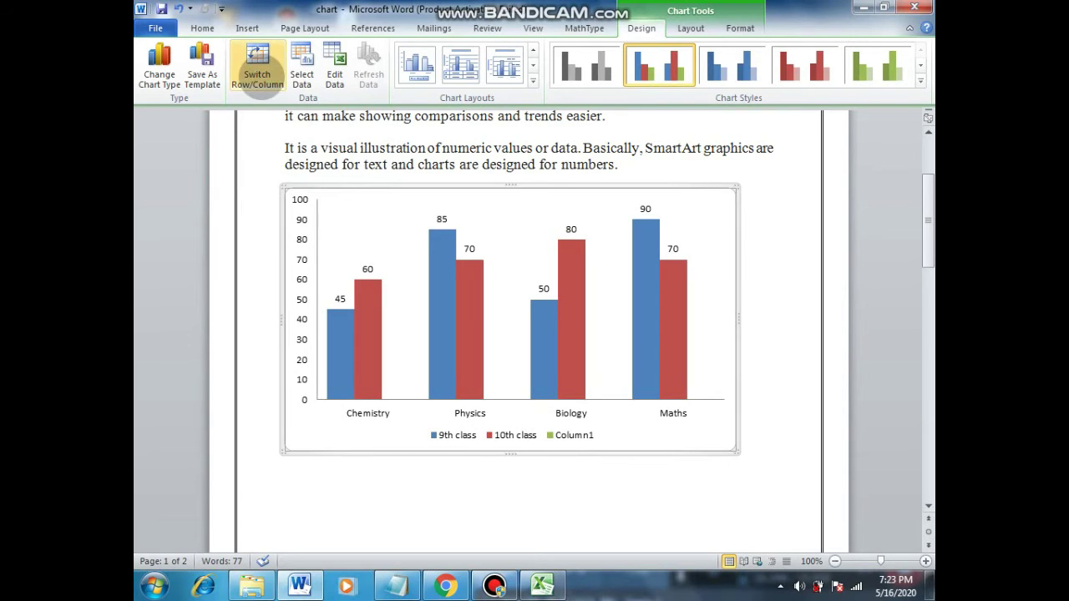
{"action": "left_click", "coordinate": [257, 65]}
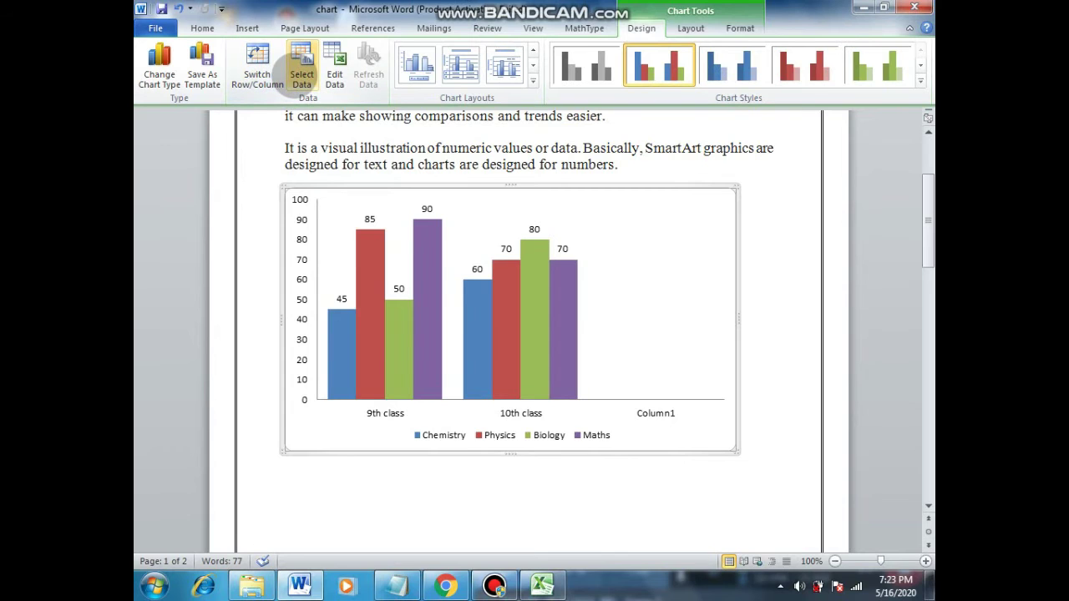
{"action": "left_click", "coordinate": [301, 62]}
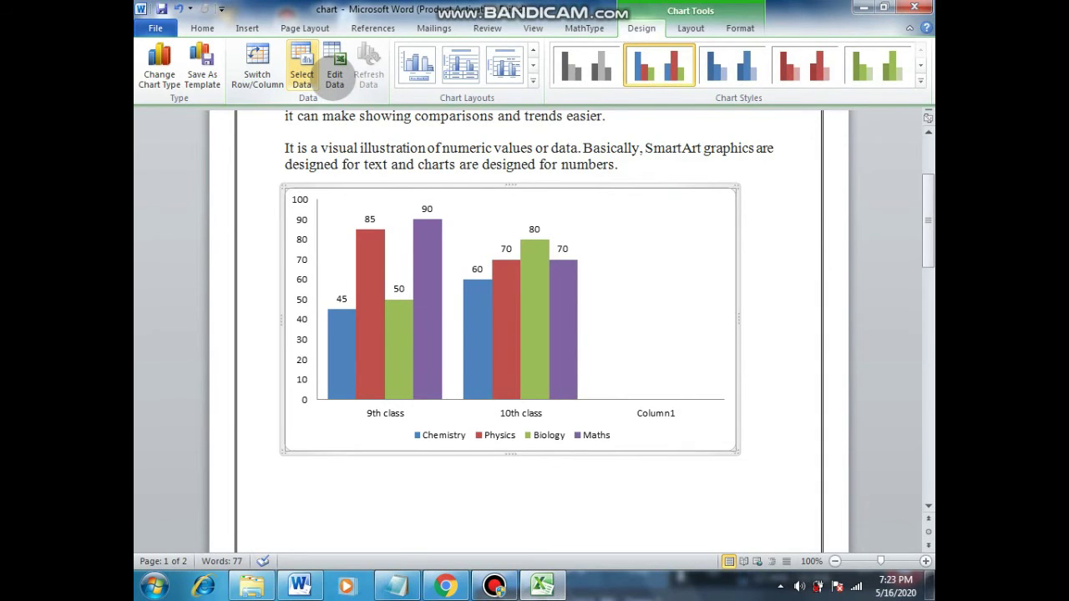
{"action": "left_click", "coordinate": [334, 79]}
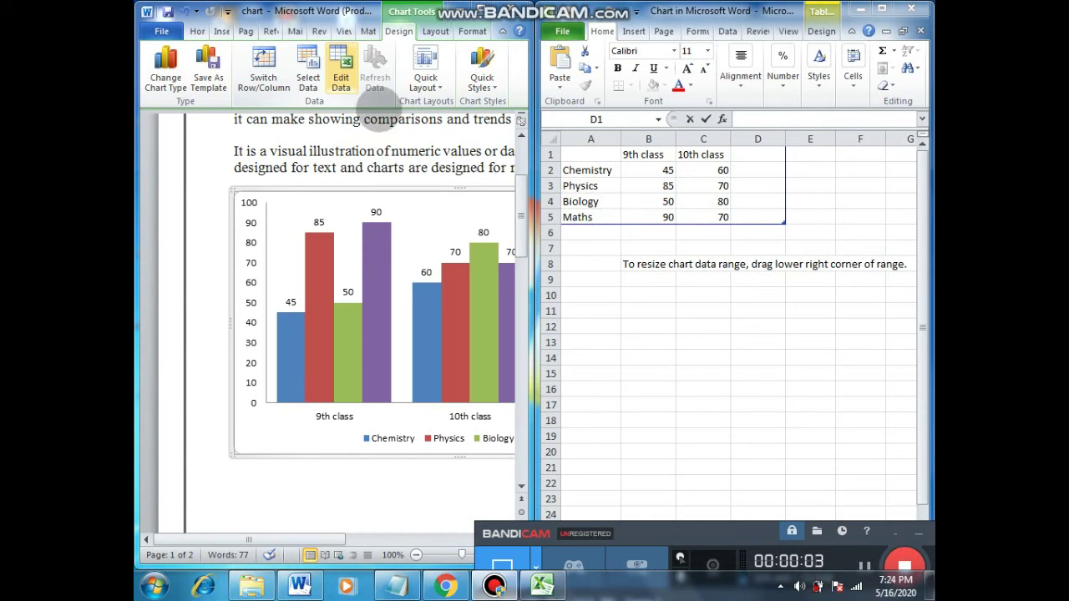
Step: Change the 10th class Maths mark in C5 from 70 to 50, then minimize Excel
{"action": "left_click", "coordinate": [341, 75]}
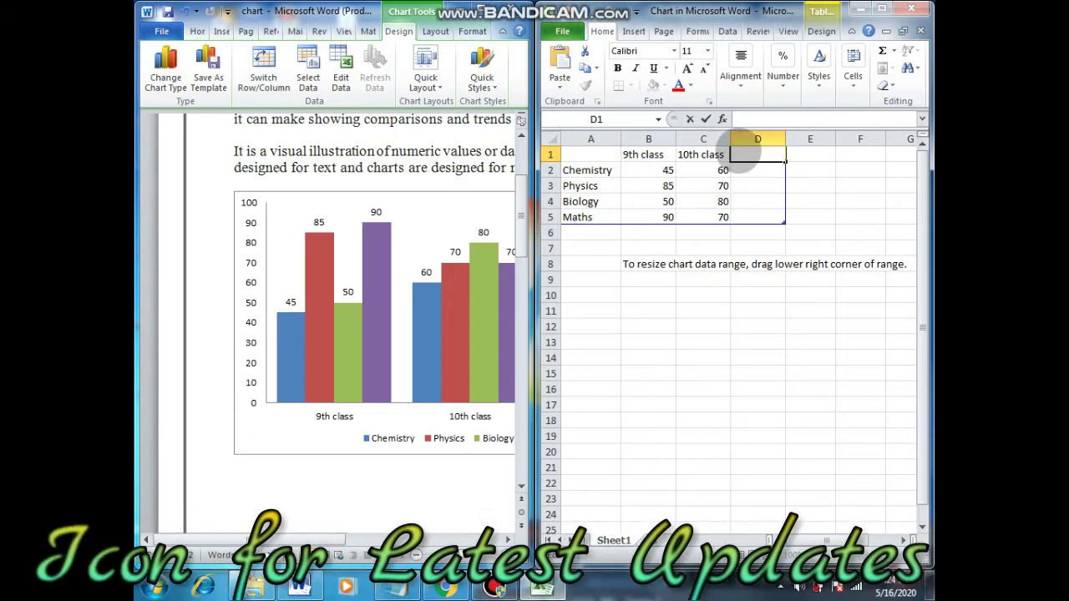
{"action": "left_click", "coordinate": [720, 221]}
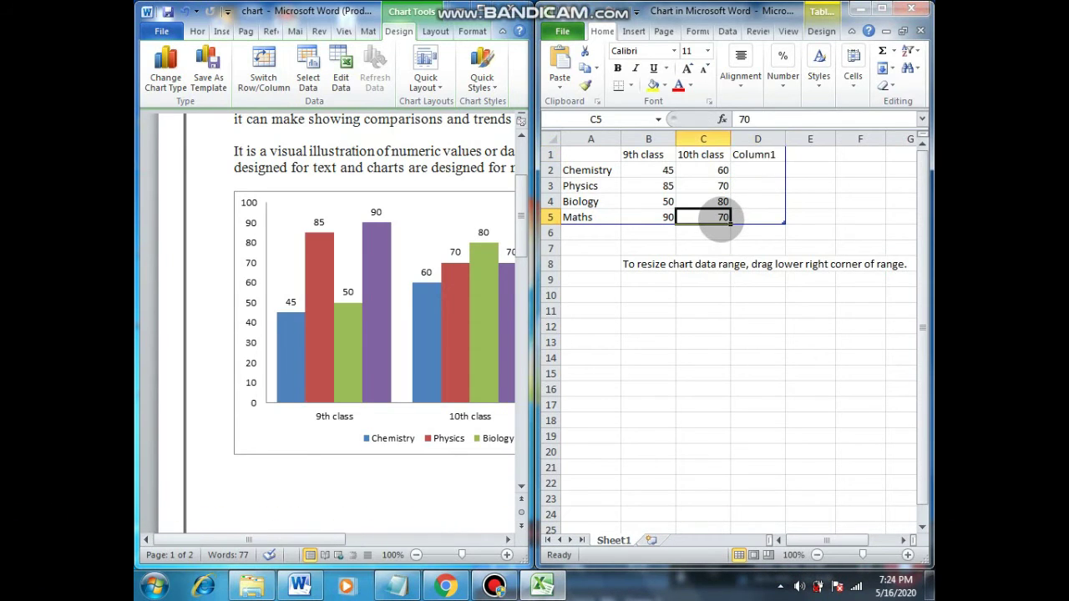
{"action": "key", "text": "Page_Down"}
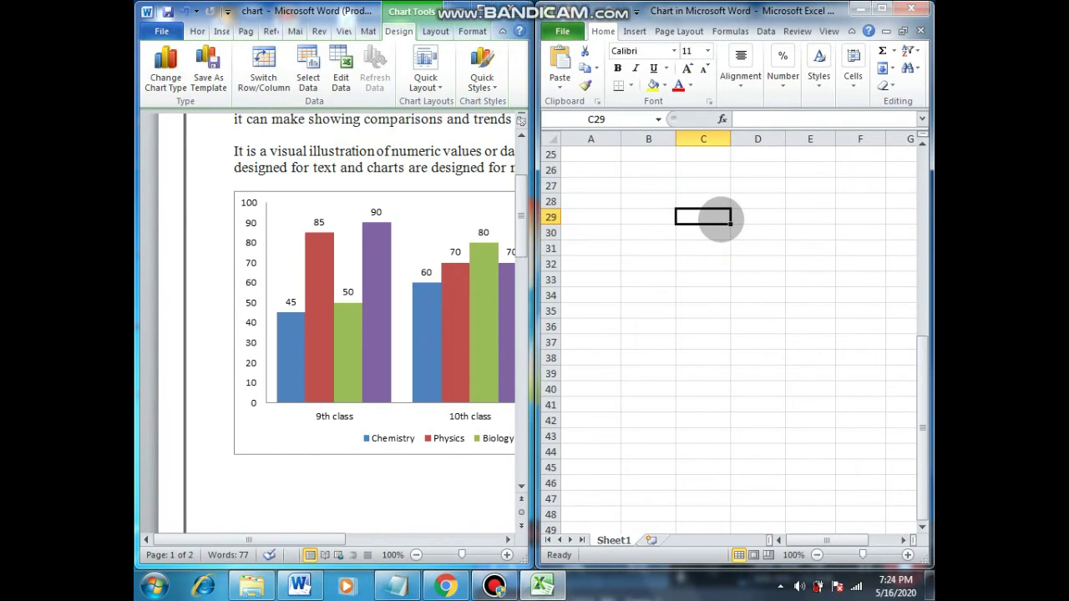
{"action": "key", "text": "ctrl+z"}
{"action": "double_click", "coordinate": [723, 219]}
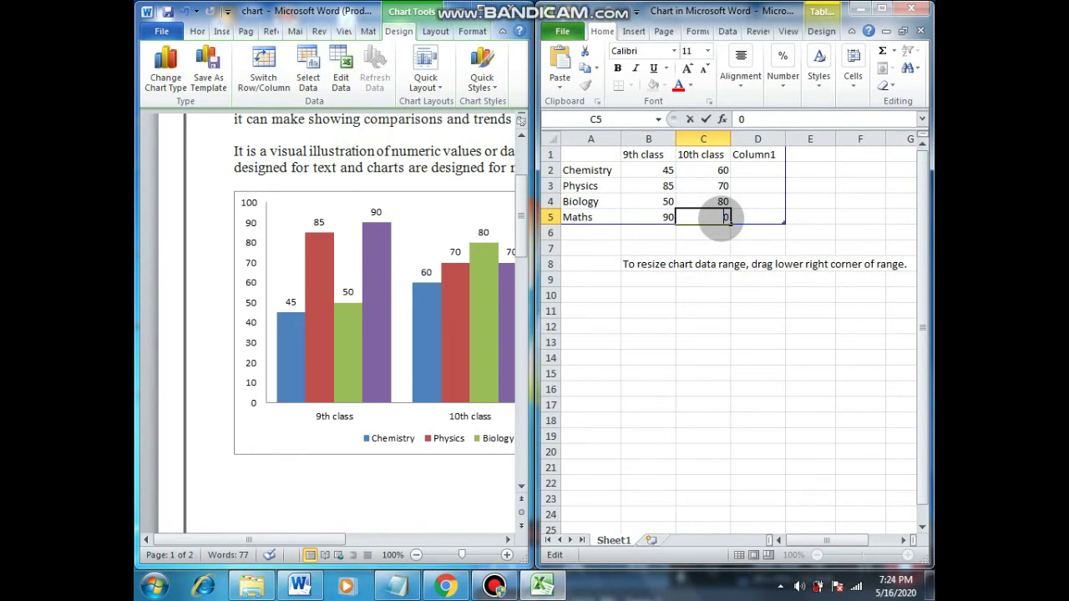
{"action": "key", "text": "Return"}
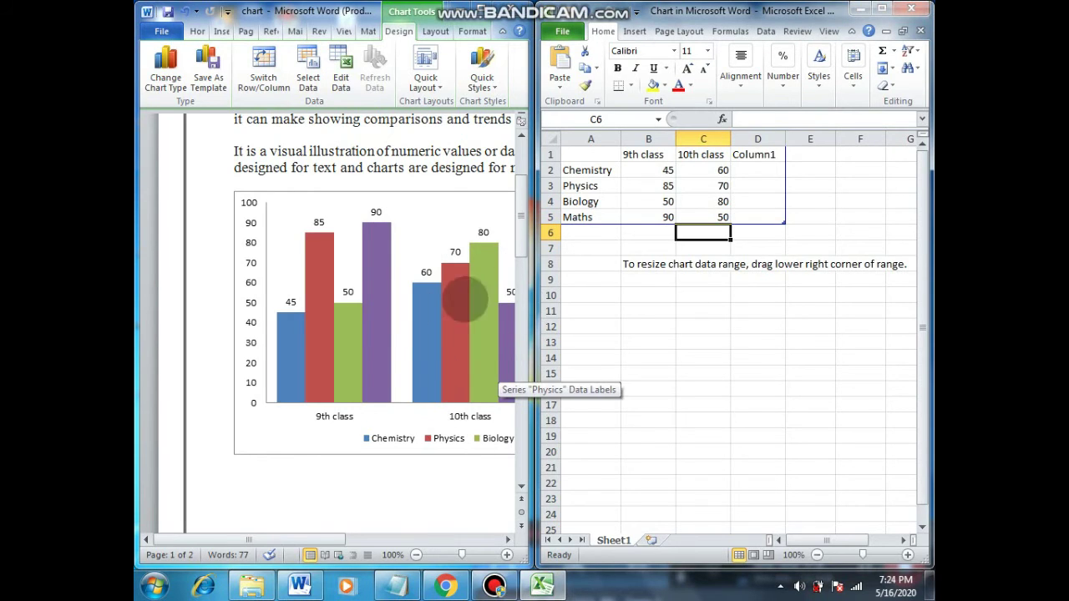
{"action": "left_click", "coordinate": [840, 8]}
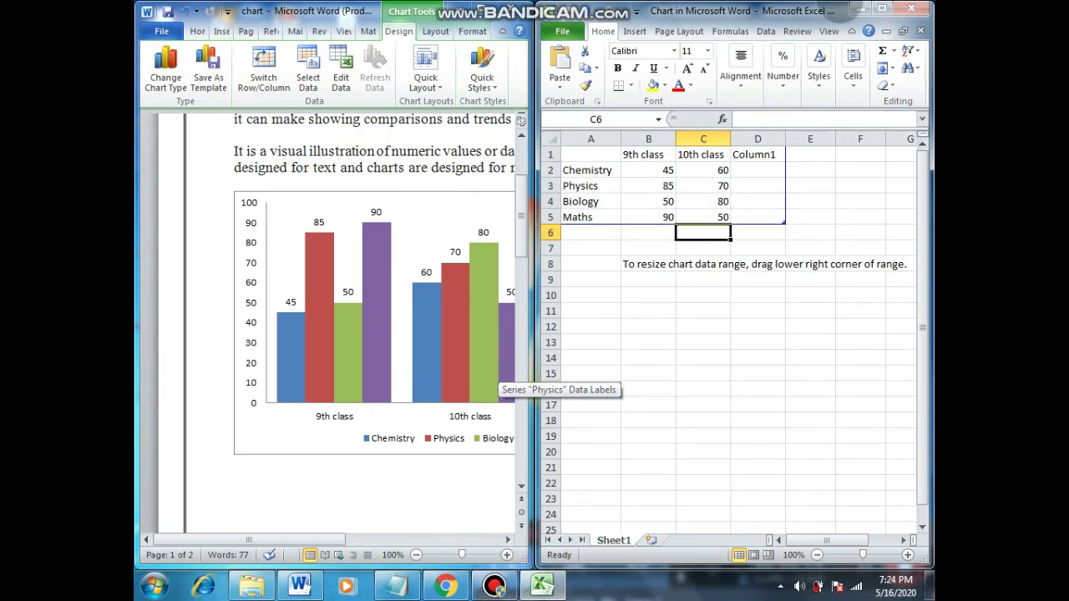
{"action": "left_click", "coordinate": [859, 9]}
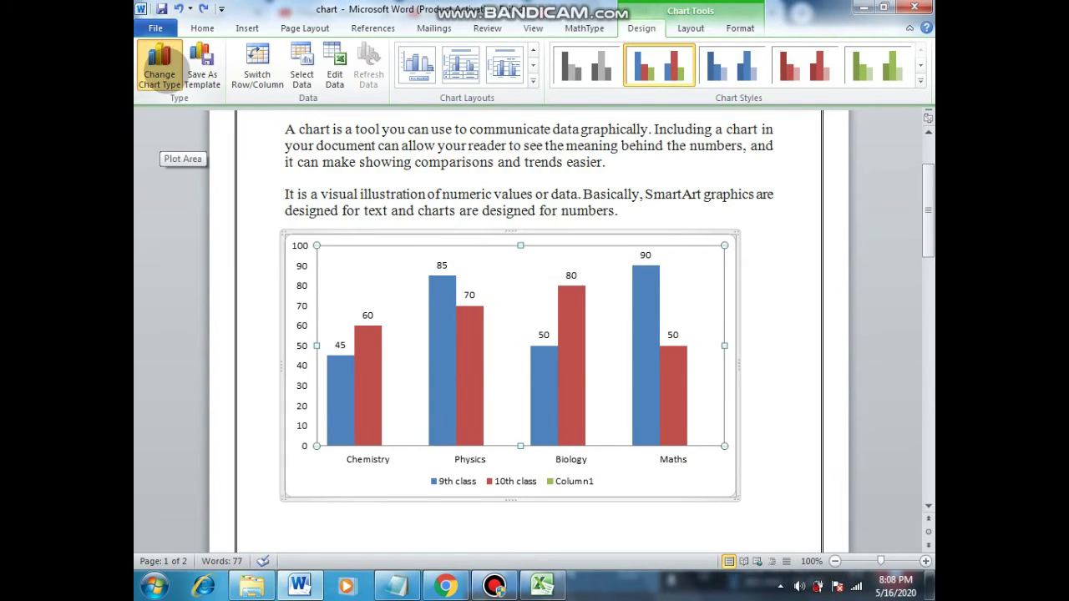
Step: Change the marks chart to a stacked bar chart
{"action": "left_click", "coordinate": [159, 65]}
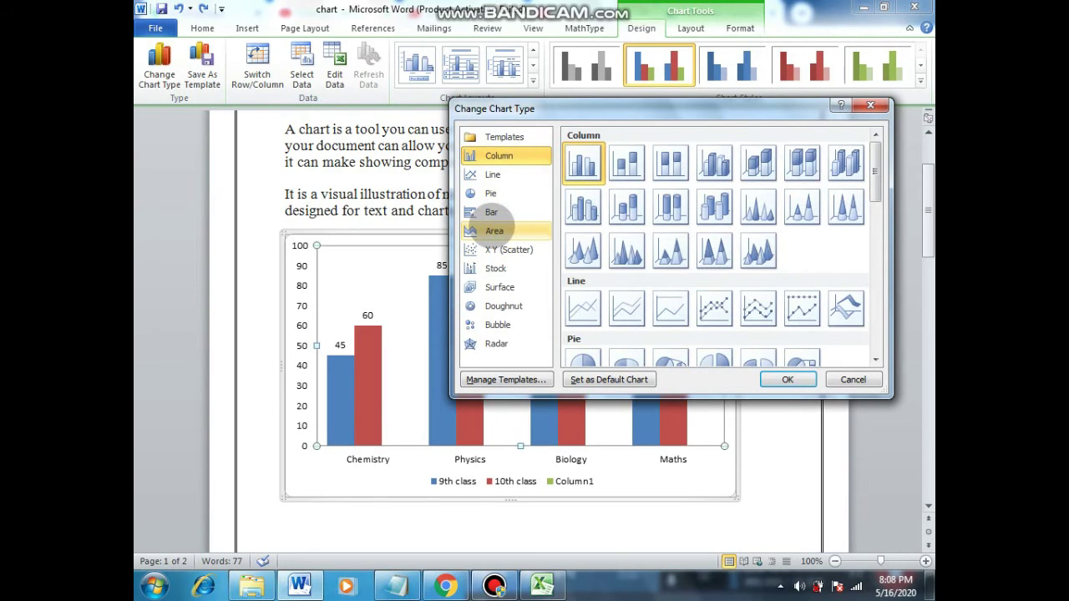
{"action": "left_click", "coordinate": [492, 229]}
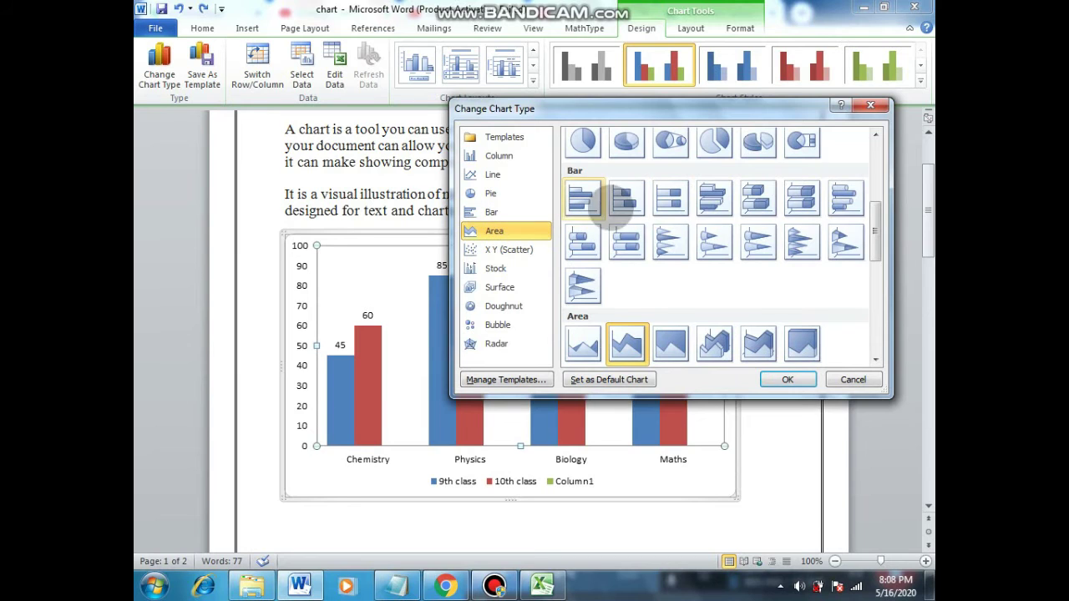
{"action": "left_click", "coordinate": [625, 198]}
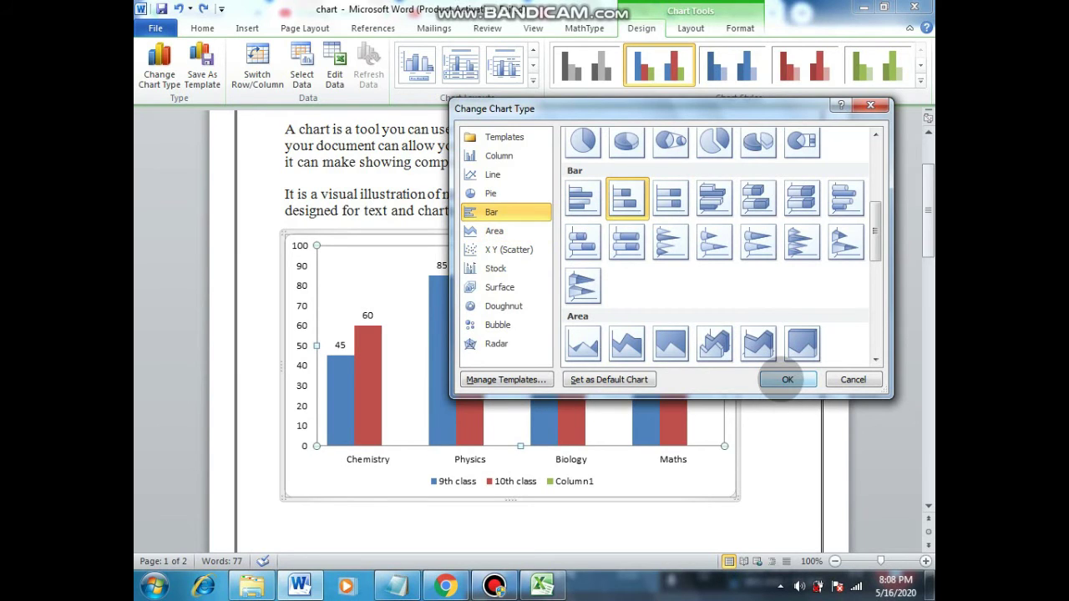
{"action": "left_click", "coordinate": [784, 380]}
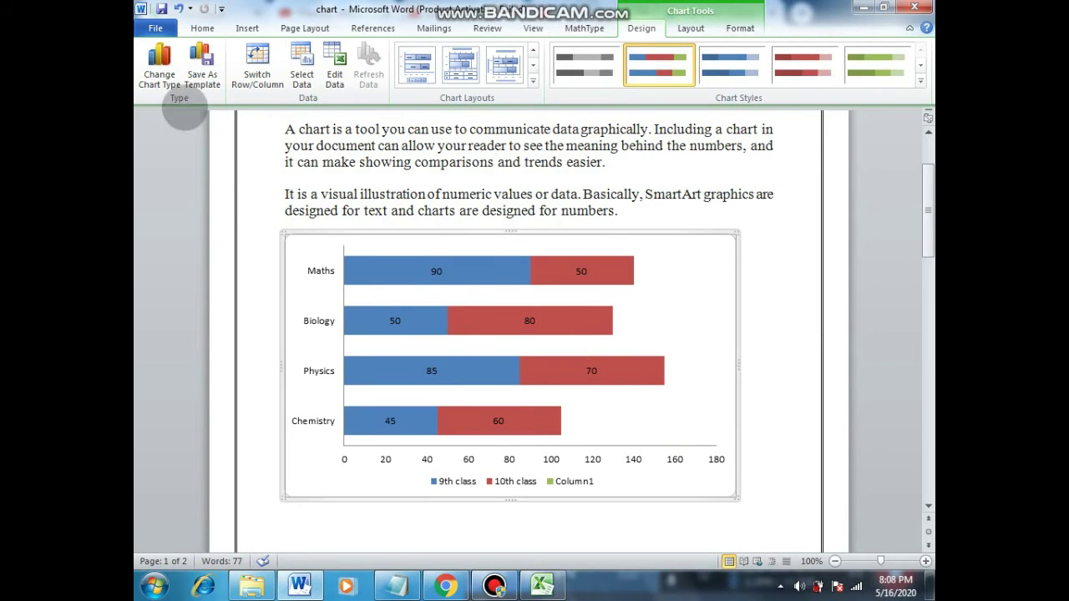
Step: Switch the chart to a 3-D stacked pyramid column chart with class marks stacked per subject
{"action": "left_click", "coordinate": [160, 65]}
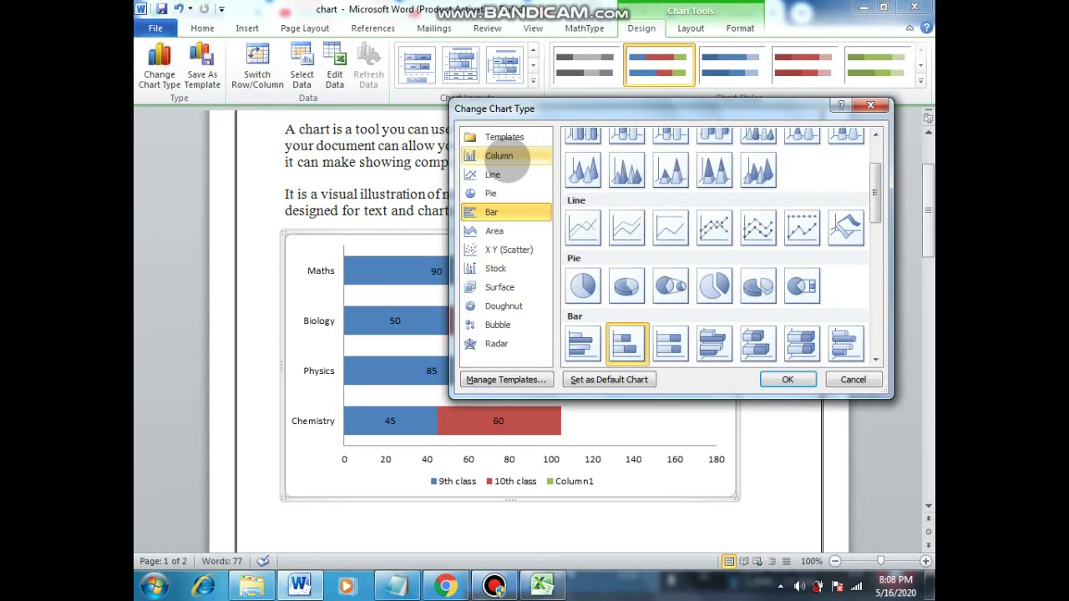
{"action": "left_click", "coordinate": [501, 157]}
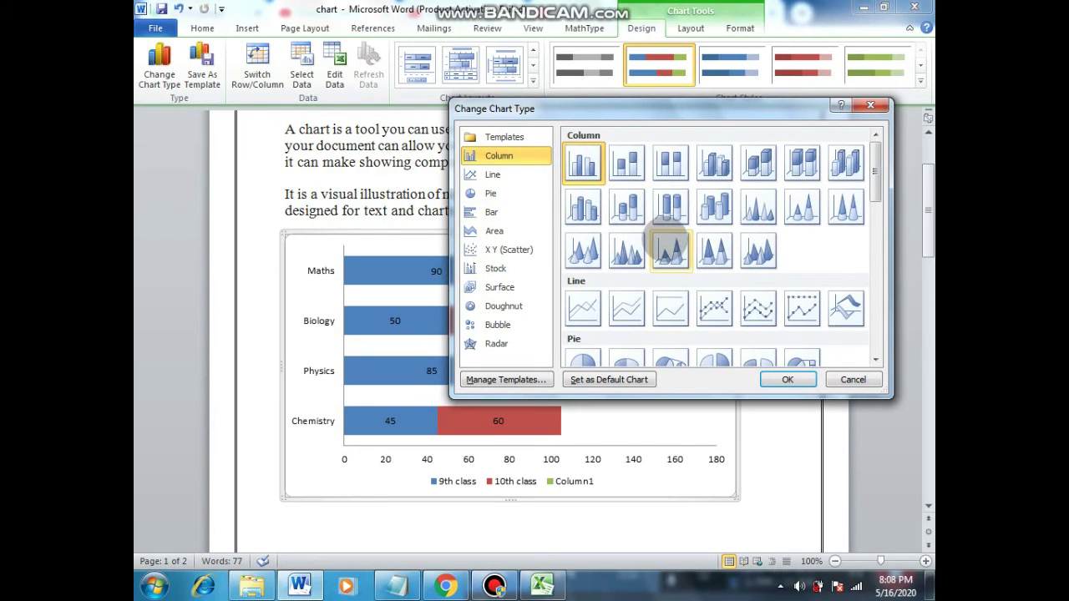
{"action": "left_click", "coordinate": [671, 248]}
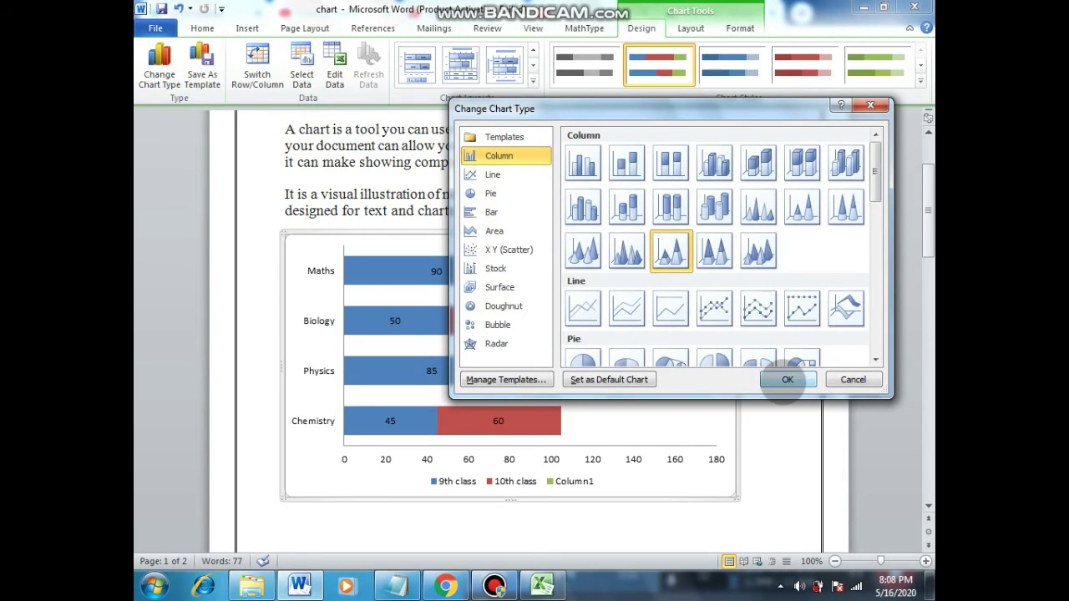
{"action": "left_click", "coordinate": [785, 379]}
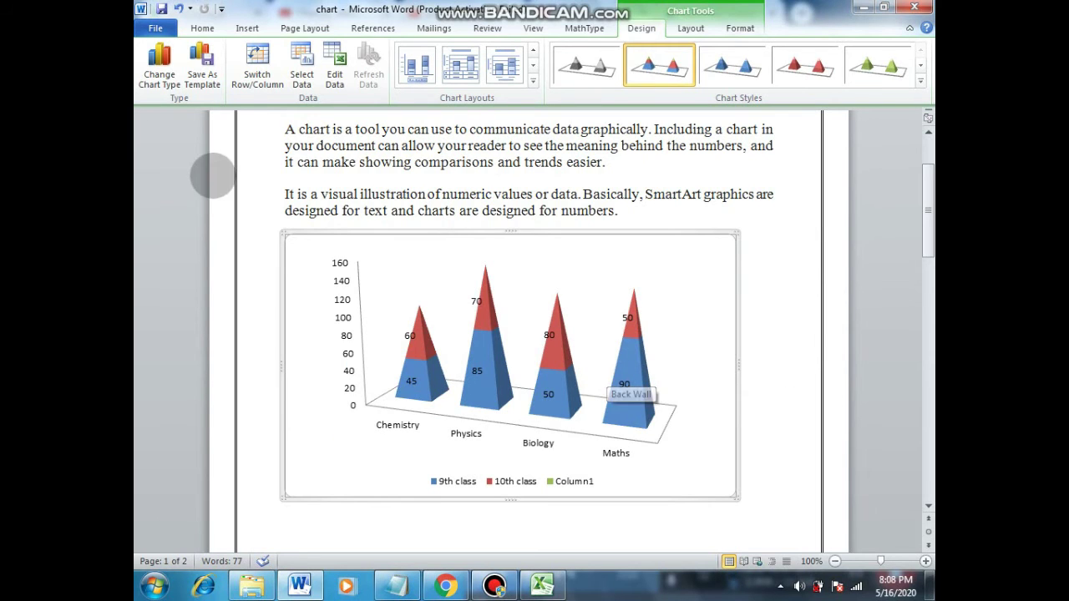
Step: Change the chart type to Line with Markers, plotting 9th and 10th class marks
{"action": "left_click", "coordinate": [158, 65]}
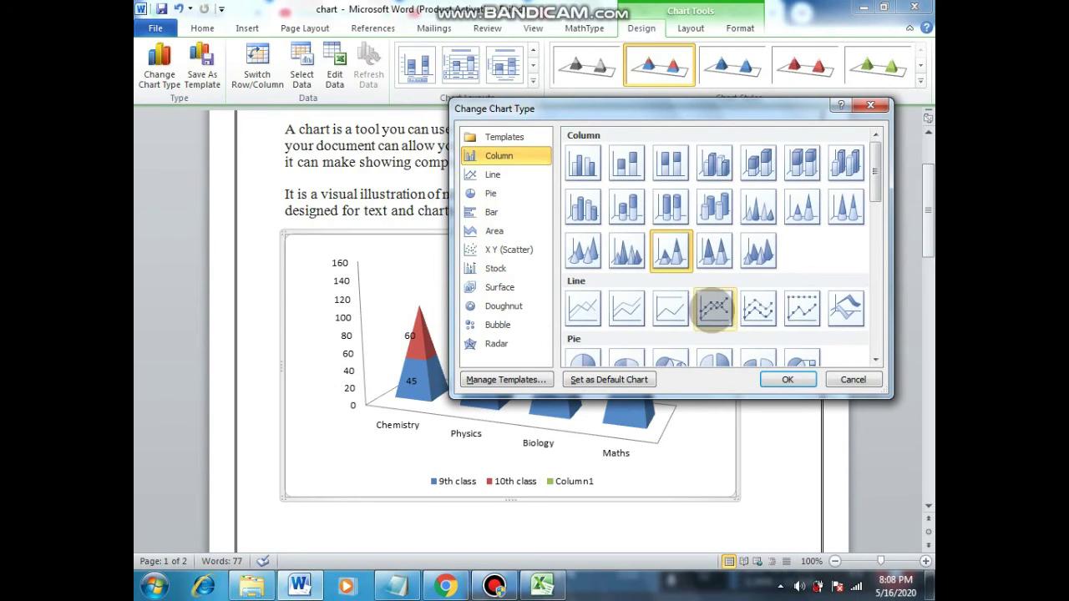
{"action": "left_click", "coordinate": [714, 309]}
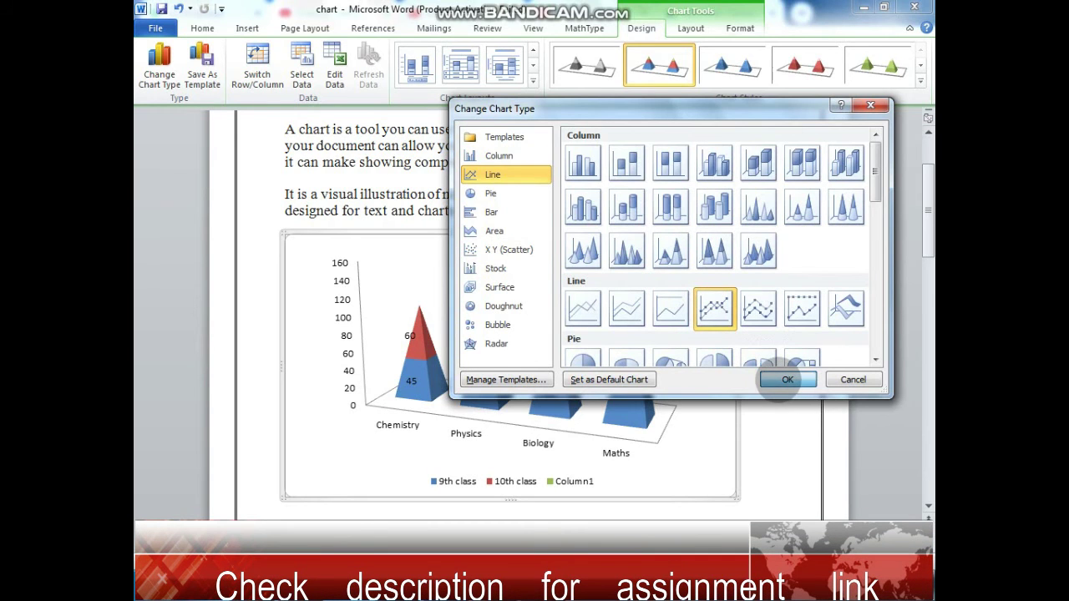
{"action": "left_click", "coordinate": [787, 379]}
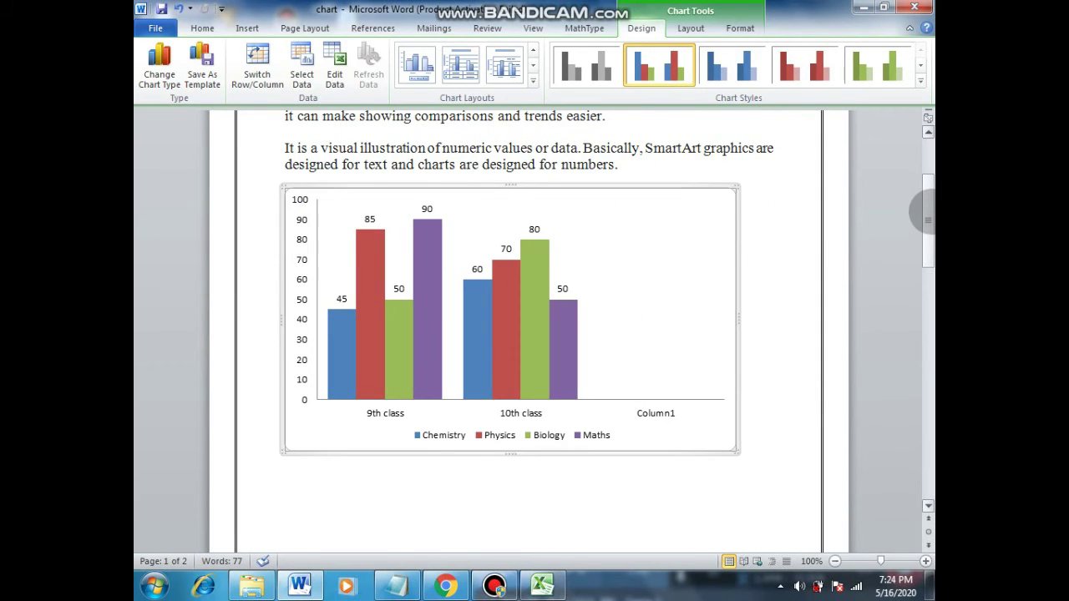
{"action": "left_click_drag", "start_coordinate": [925, 212], "coordinate": [924, 144]}
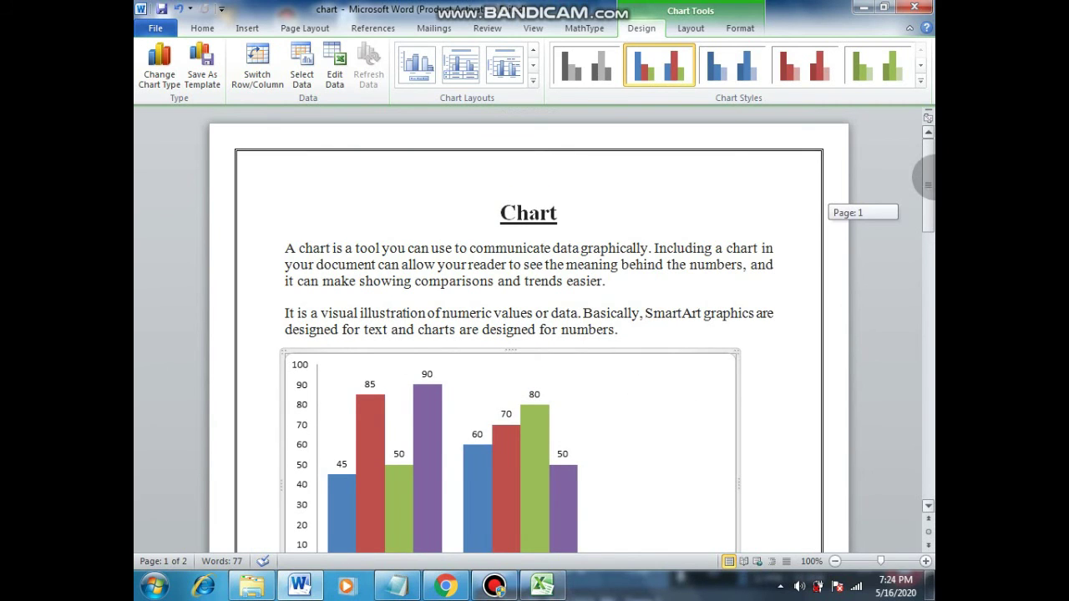
{"action": "left_click_drag", "start_coordinate": [925, 180], "coordinate": [927, 217]}
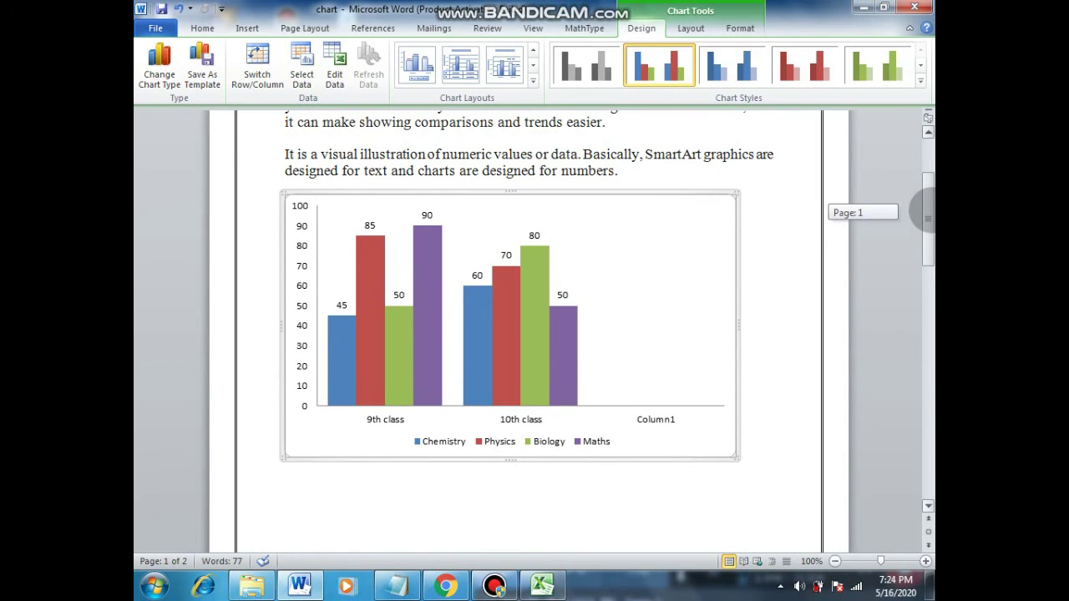
{"action": "mouse_move", "coordinate": [926, 217]}
{"action": "left_mouse_down"}
{"action": "mouse_move", "coordinate": [918, 443]}
{"action": "mouse_move", "coordinate": [905, 427]}
{"action": "left_mouse_up"}
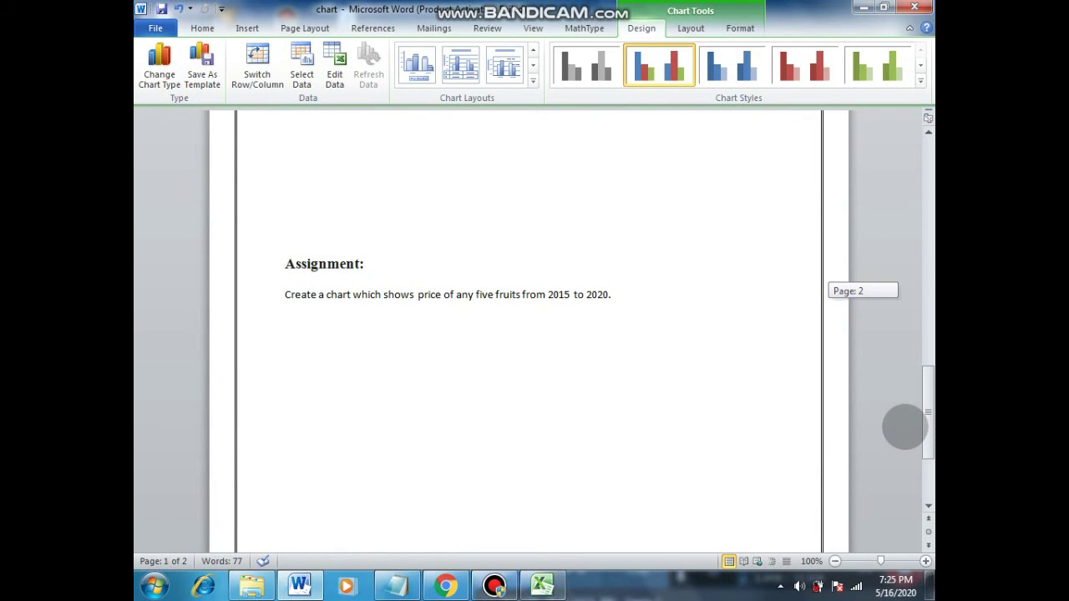
{"action": "left_click_drag", "start_coordinate": [905, 427], "coordinate": [925, 195]}
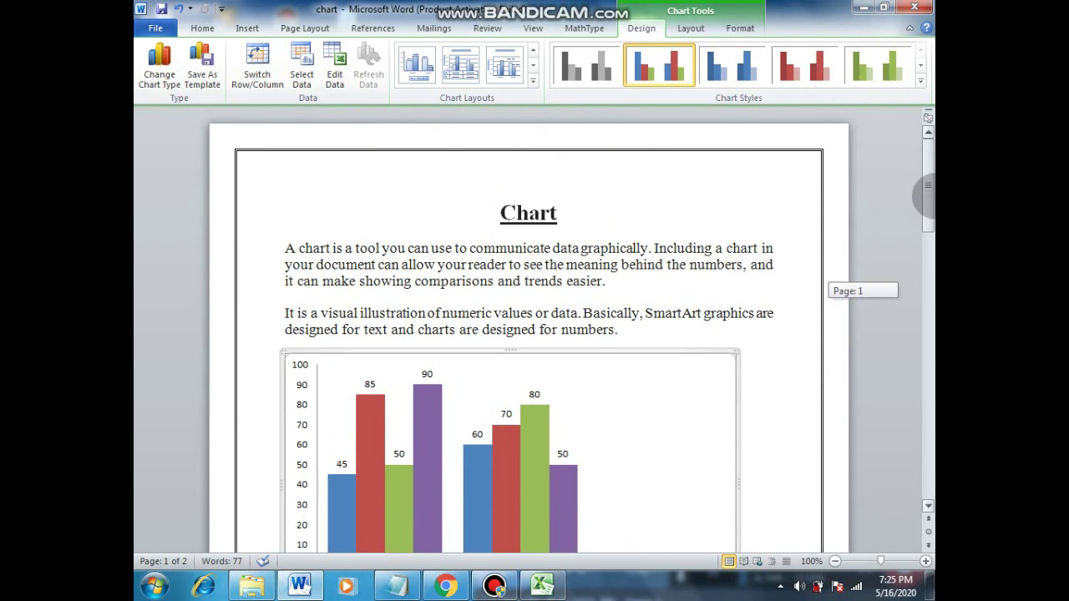